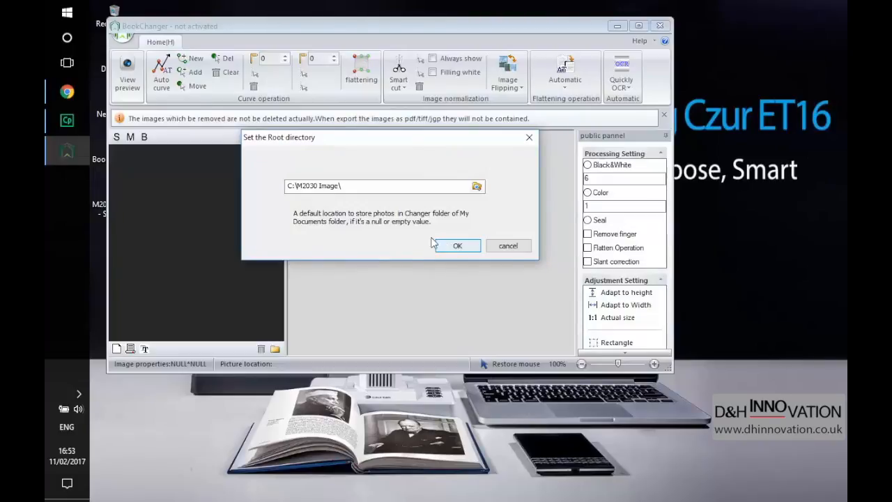
# Choose the D&H Innovation user folder as the storage root directory
pyautogui.click(477, 186)
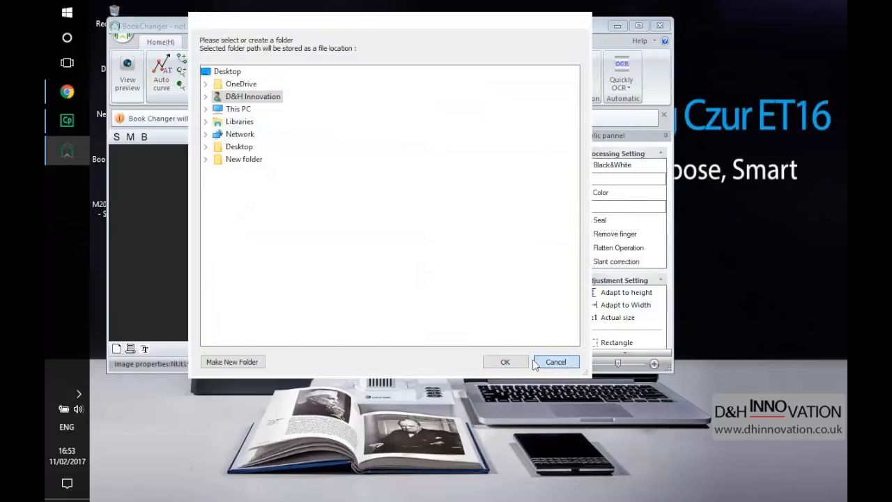
pyautogui.click(499, 365)
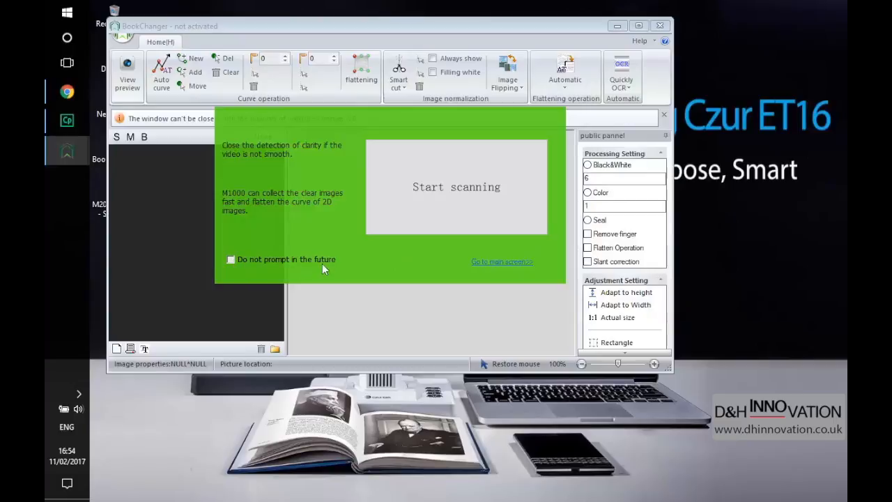
# Skip the scanning guide to go to the main screen and maximize the program window
pyautogui.click(499, 273)
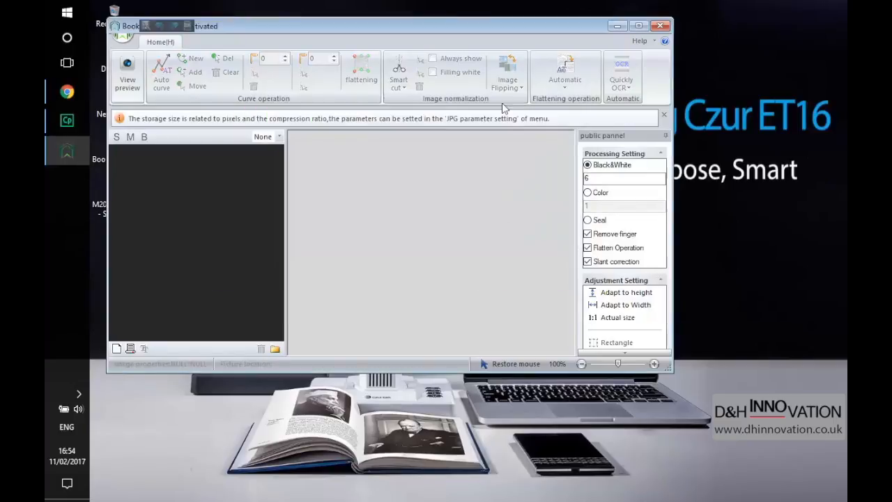
pyautogui.rightClick(491, 25)
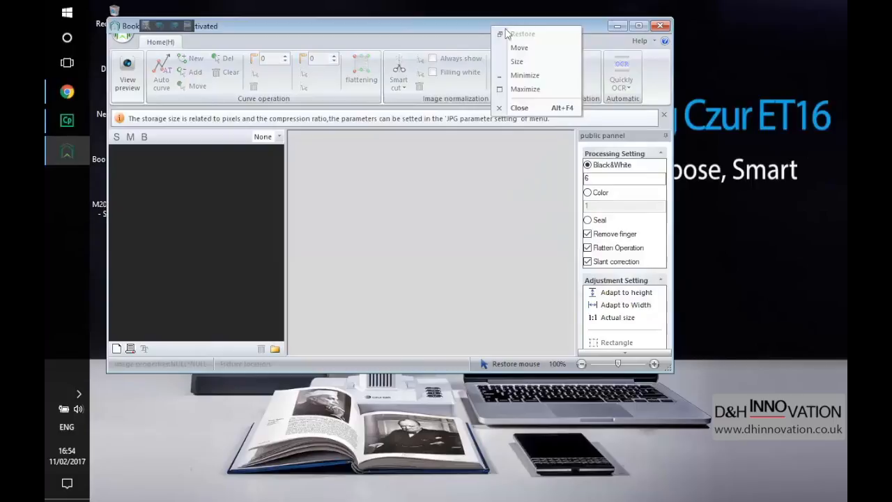
pyautogui.click(524, 89)
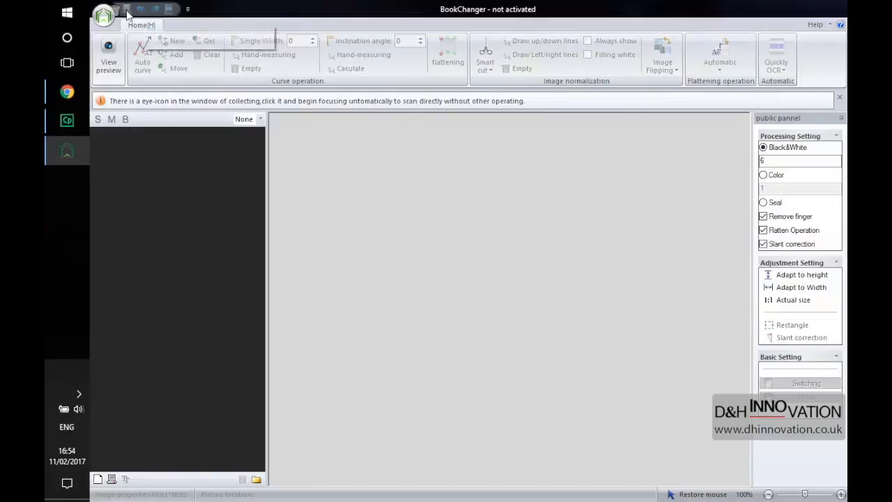
pyautogui.click(188, 9)
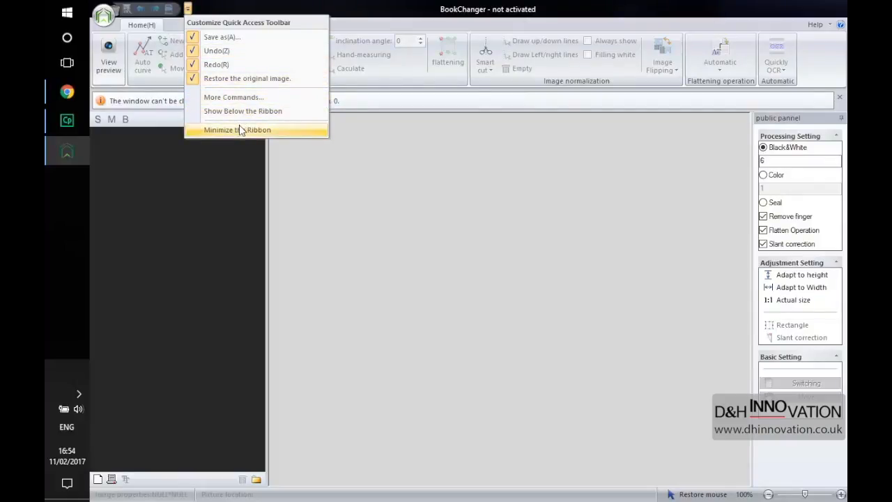
pyautogui.click(104, 19)
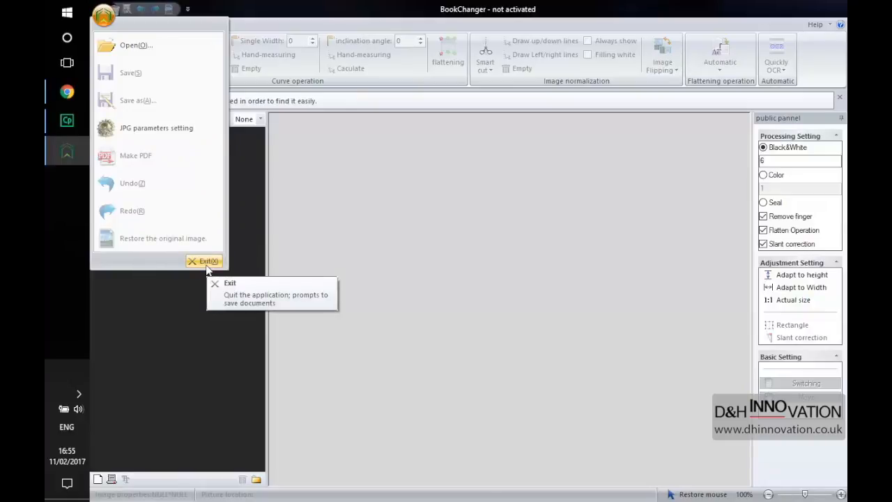
pyautogui.click(162, 48)
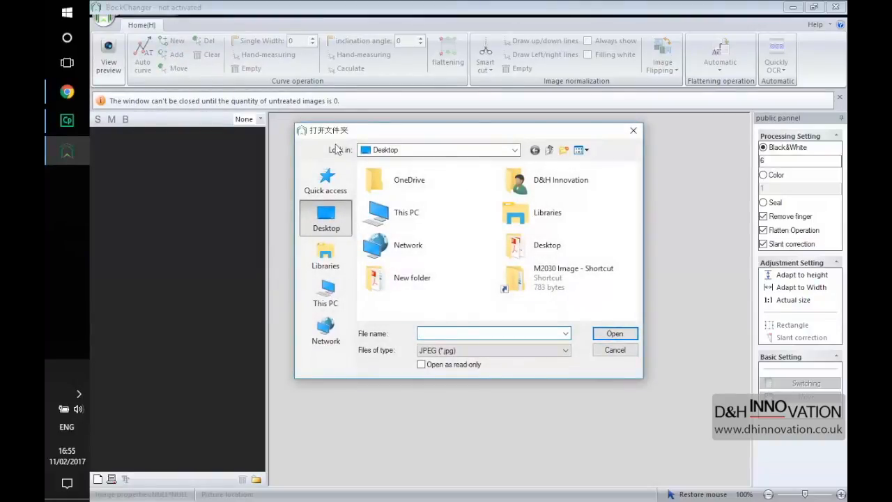
pyautogui.doubleClick(528, 293)
pyautogui.doubleClick(379, 183)
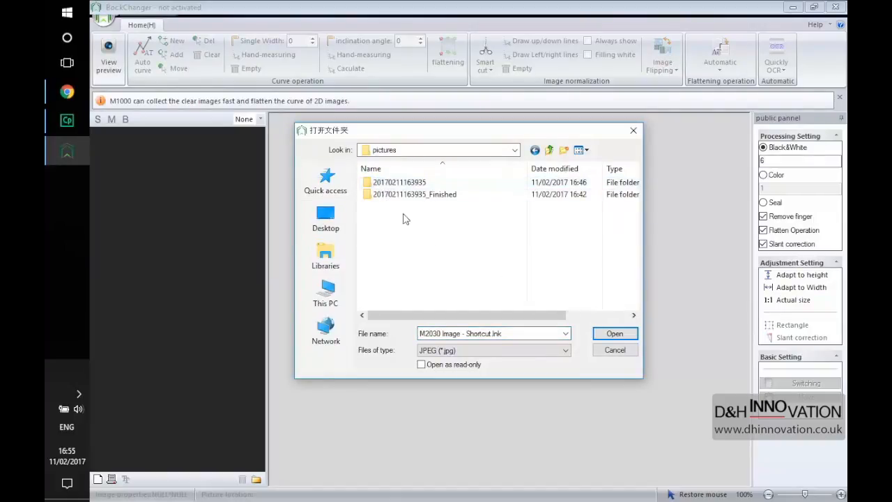
pyautogui.doubleClick(397, 184)
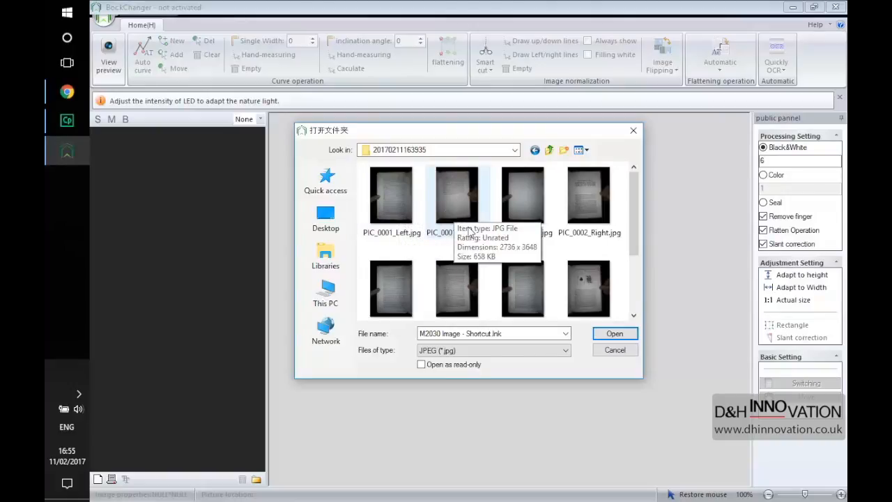
pyautogui.click(402, 208)
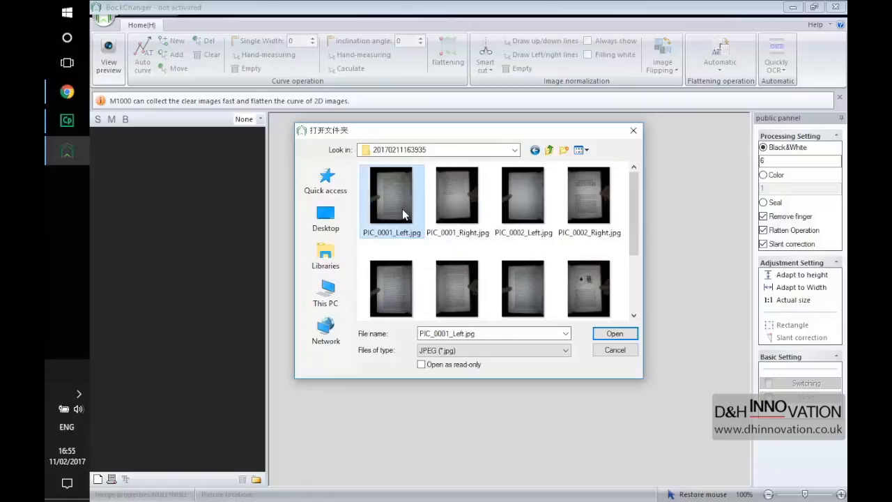
pyautogui.keyDown('shift'); pyautogui.click(579, 282); pyautogui.keyUp('shift')
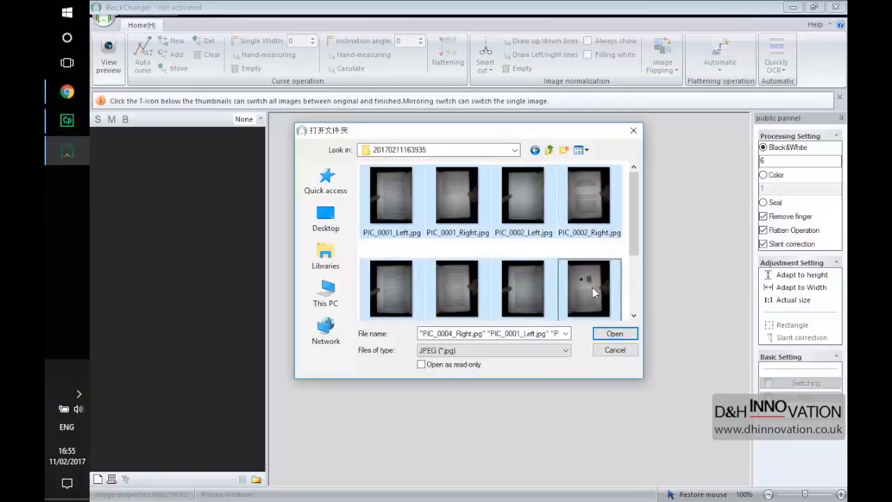
pyautogui.click(611, 356)
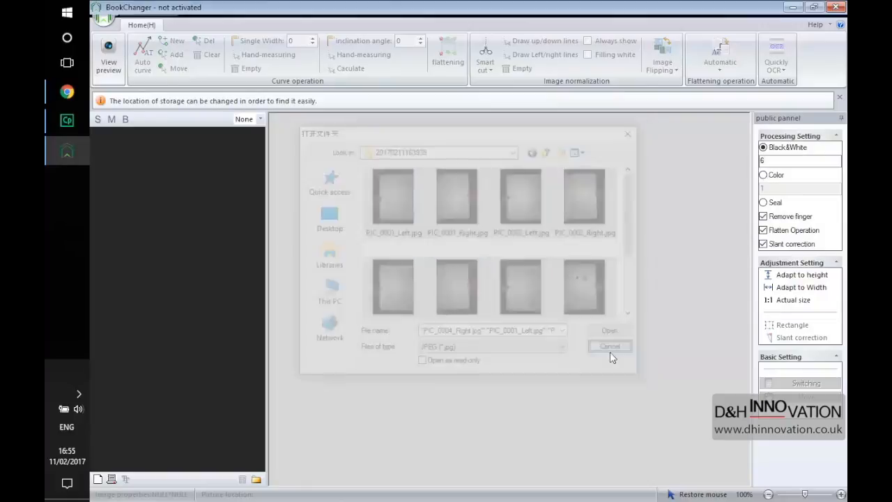
pyautogui.click(104, 20)
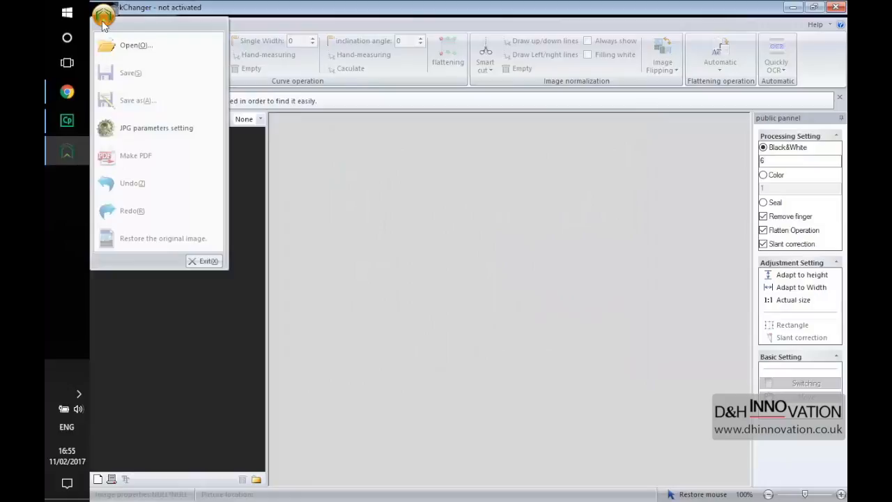
pyautogui.click(125, 56)
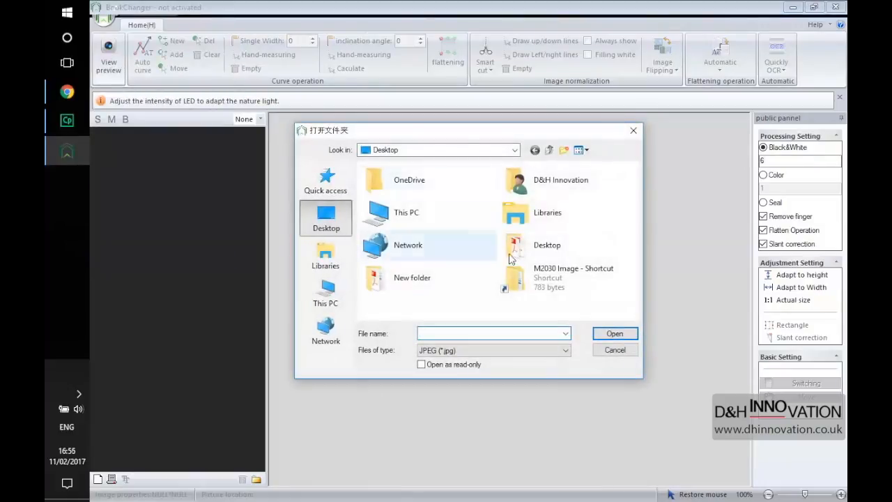
pyautogui.doubleClick(526, 278)
pyautogui.doubleClick(386, 183)
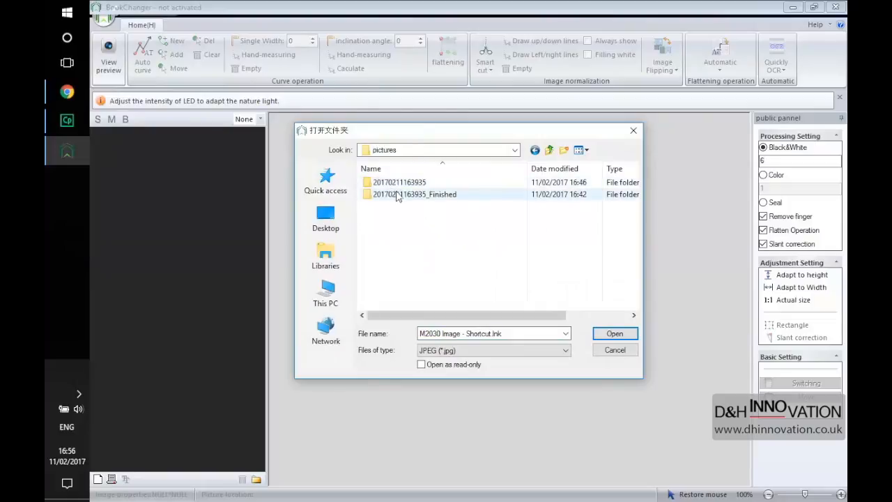
pyautogui.doubleClick(397, 183)
pyautogui.click(389, 201)
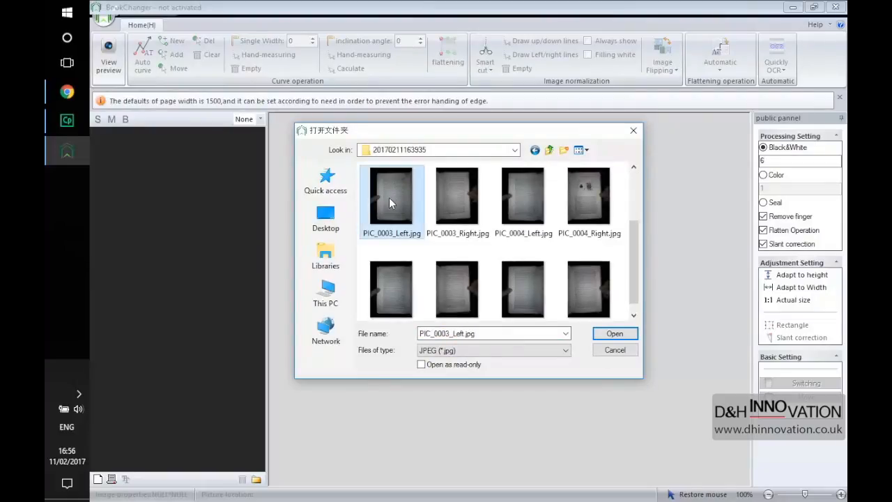
pyautogui.keyDown('shift'); pyautogui.click(572, 283); pyautogui.keyUp('shift')
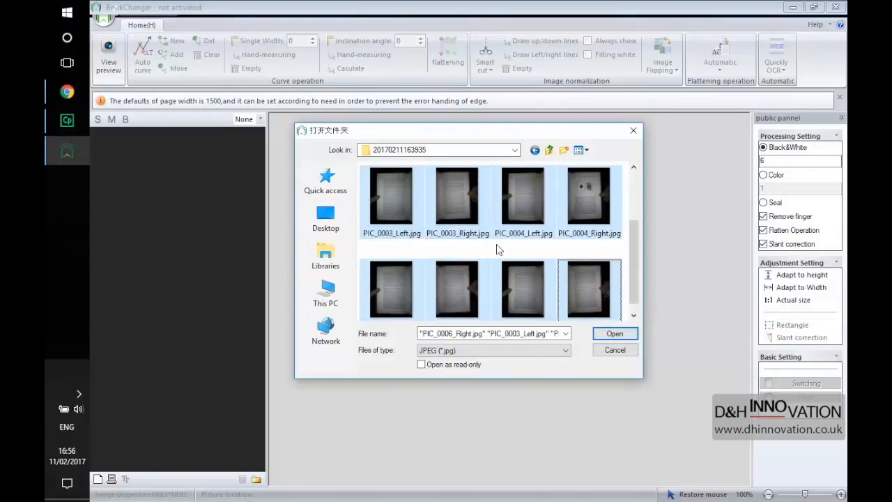
pyautogui.click(607, 333)
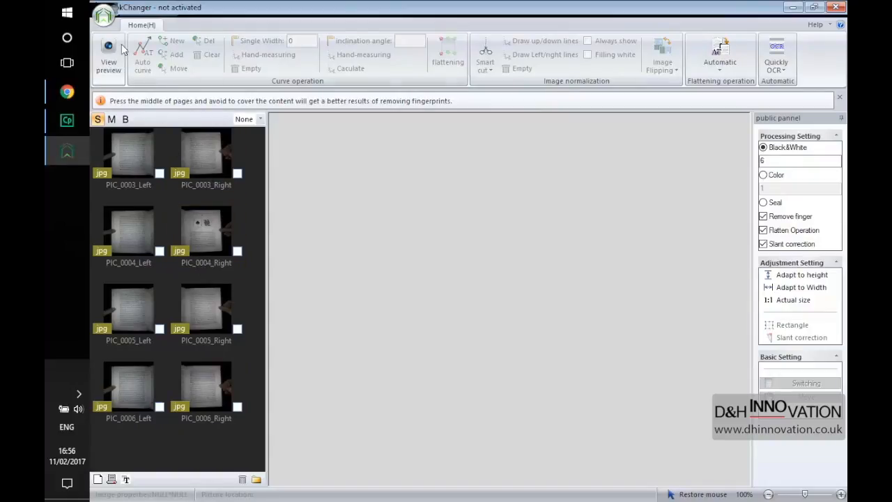
# Review the JPG parameter settings for dpi, pixel dimensions and compression quality, and accept them
pyautogui.click(104, 14)
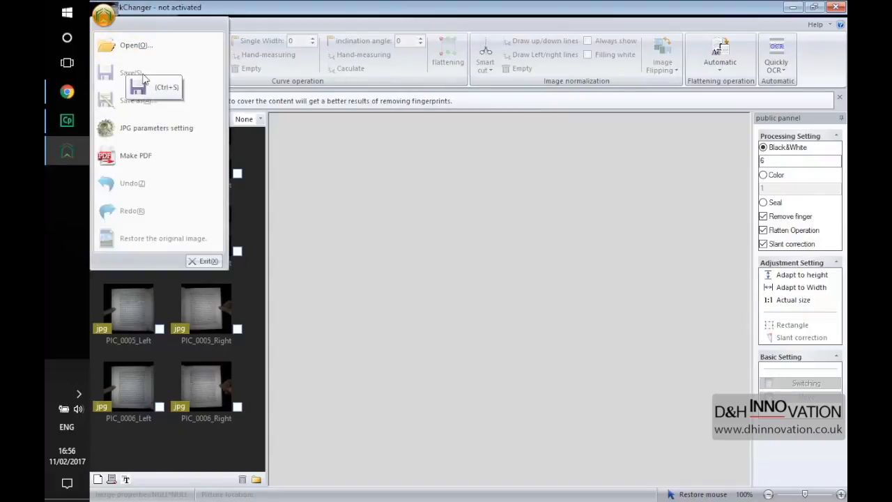
pyautogui.click(180, 129)
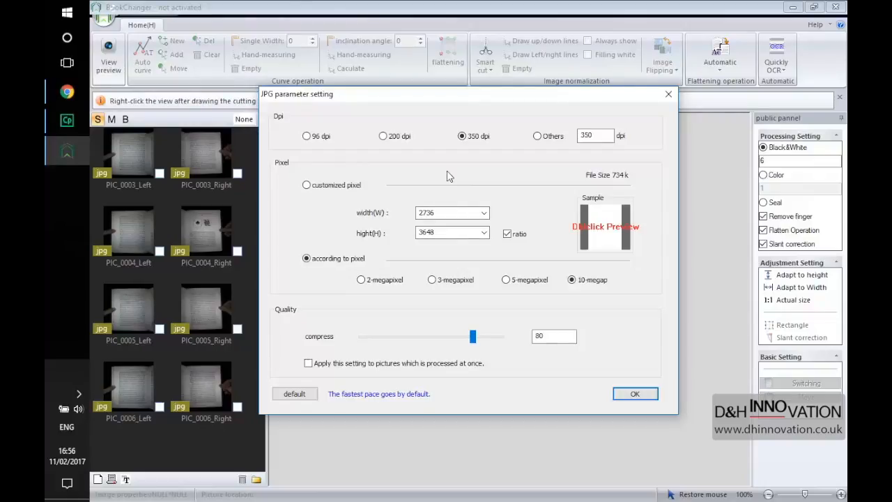
pyautogui.click(624, 396)
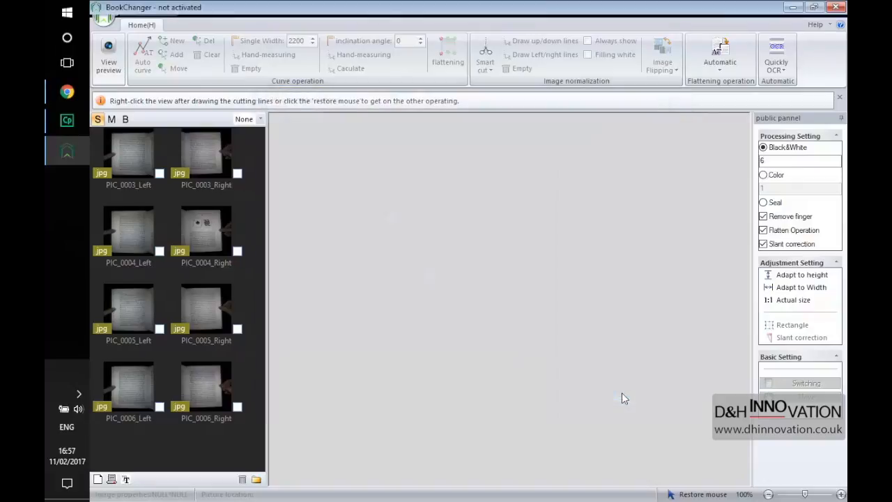
# Close the tips message bar above the image workspace
pyautogui.click(103, 16)
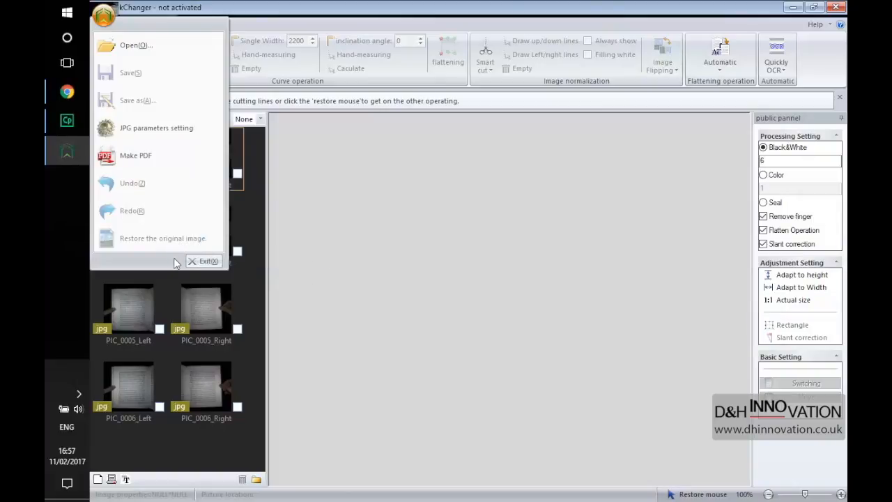
pyautogui.click(289, 284)
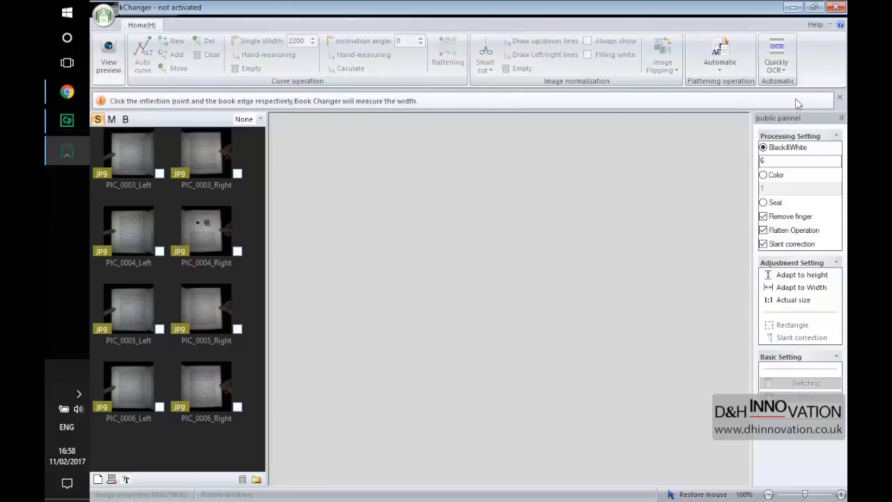
pyautogui.click(839, 100)
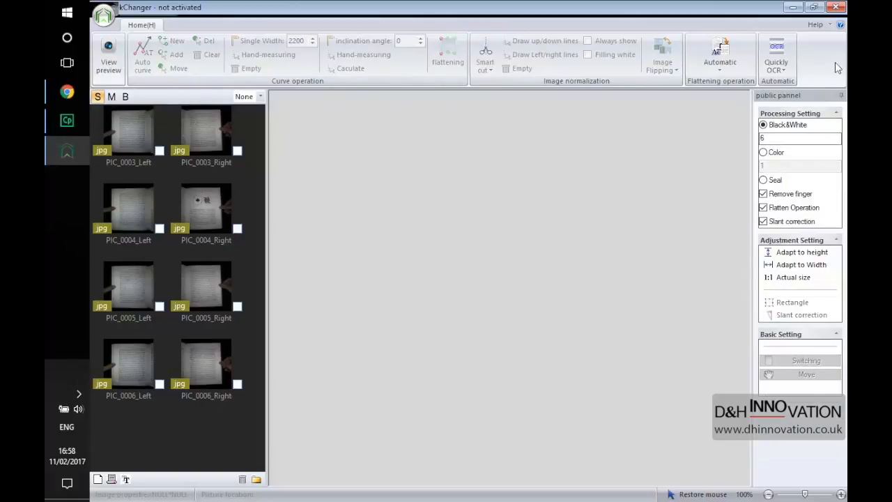
# Review the system settings for startup options, storage root directory and quick OCR output, and leave without saving
pyautogui.click(817, 24)
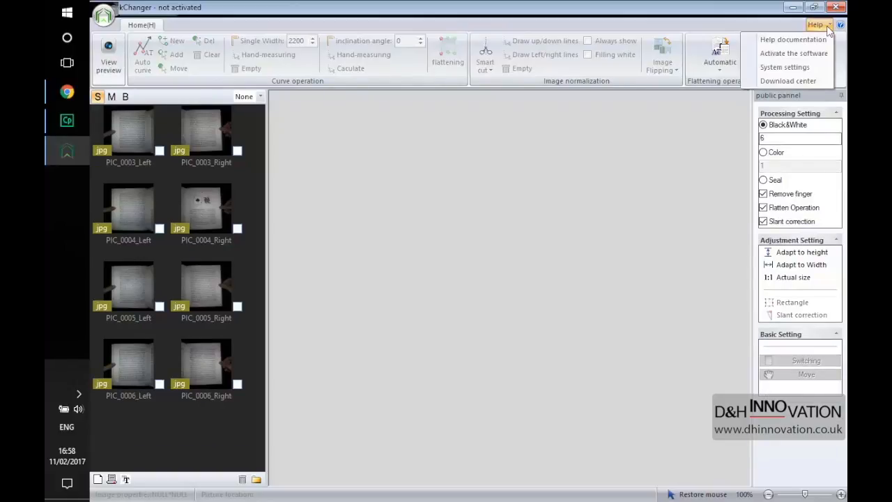
pyautogui.click(800, 68)
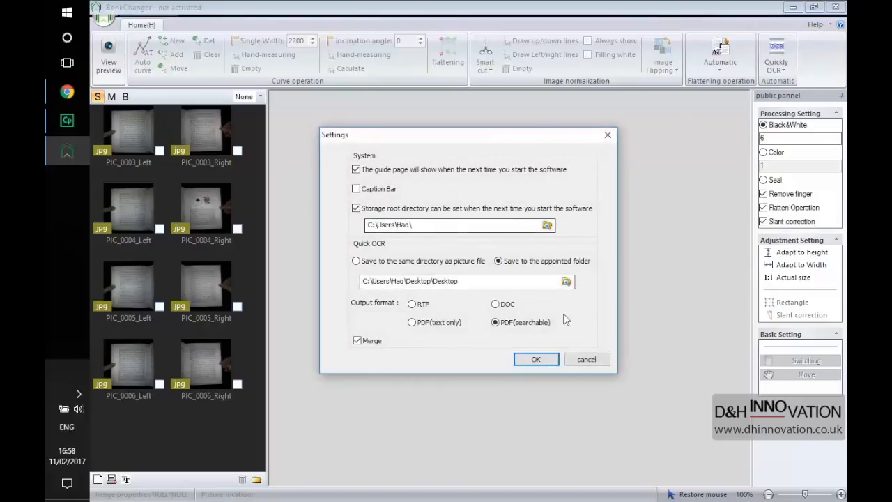
pyautogui.click(584, 359)
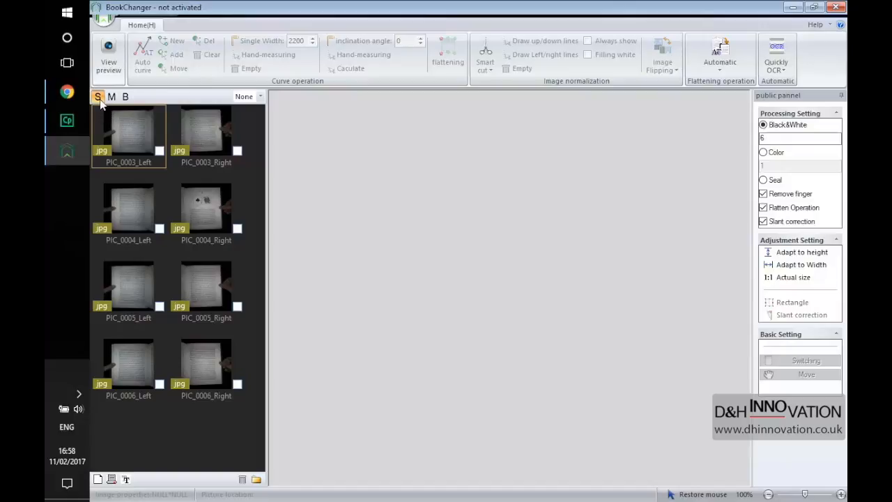
# Preview the page thumbnails in small, medium and big sizes, and choose None as the image selection
pyautogui.click(125, 98)
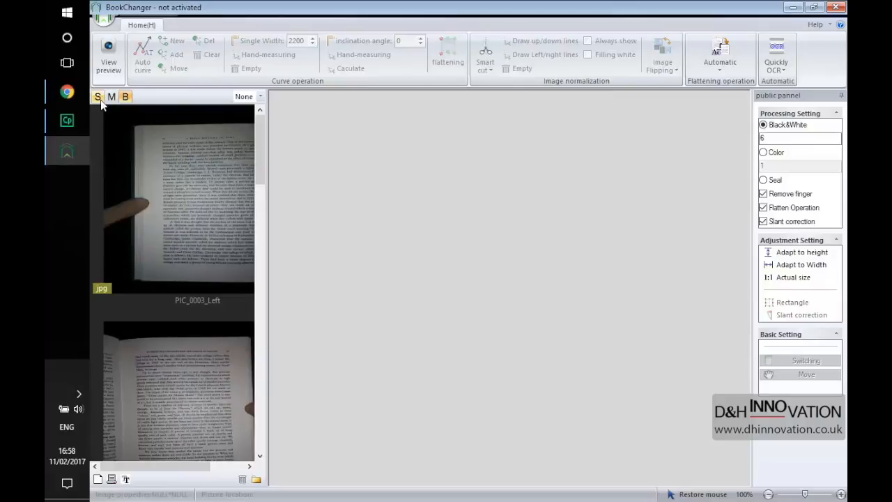
pyautogui.click(100, 100)
pyautogui.click(111, 101)
pyautogui.click(126, 100)
pyautogui.click(260, 98)
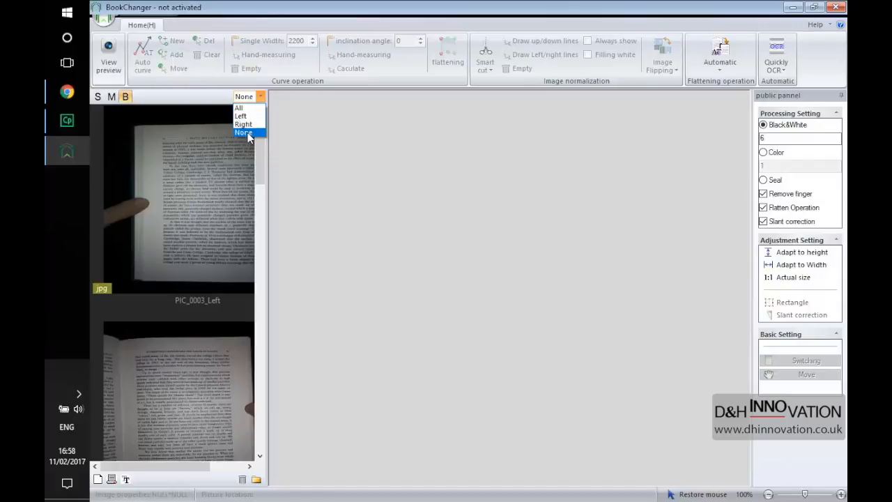
pyautogui.click(243, 133)
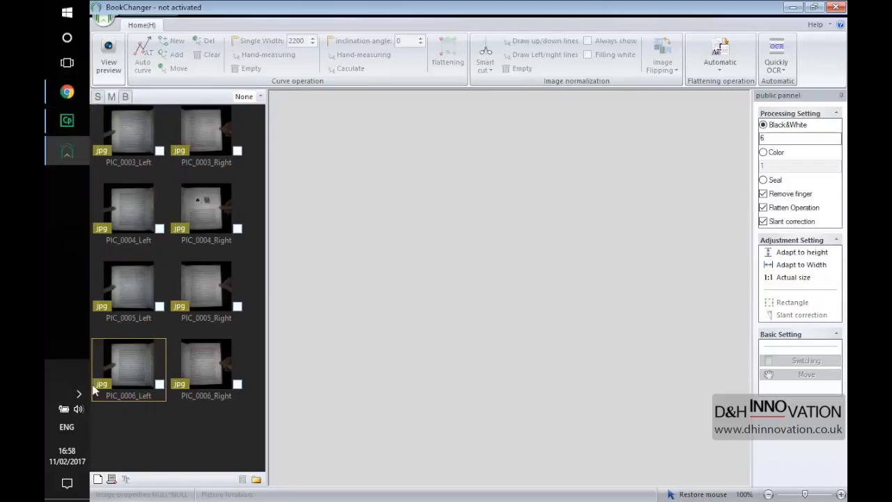
# Check the loaded images with blank page detection and dismiss it without removing any page
pyautogui.click(98, 480)
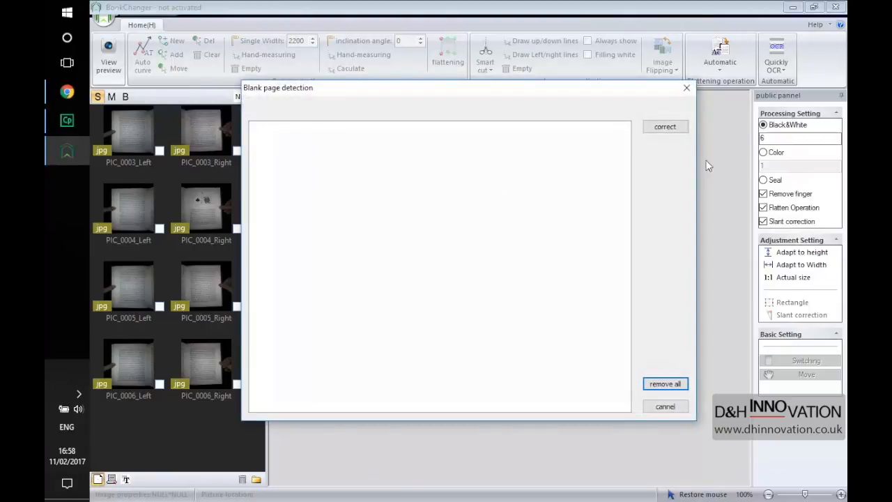
pyautogui.click(664, 410)
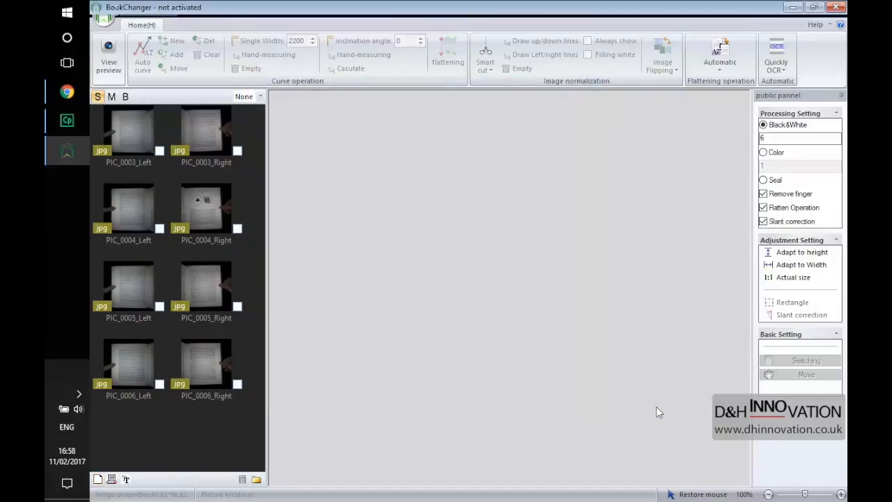
pyautogui.click(97, 479)
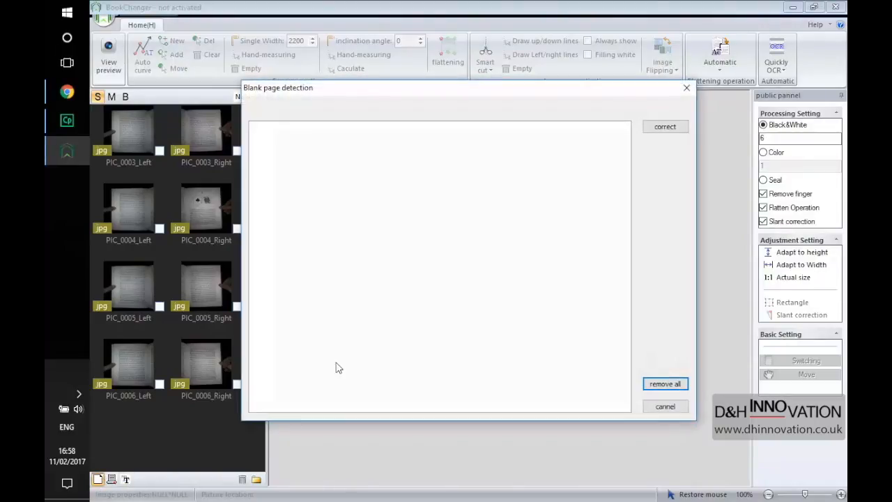
pyautogui.click(659, 410)
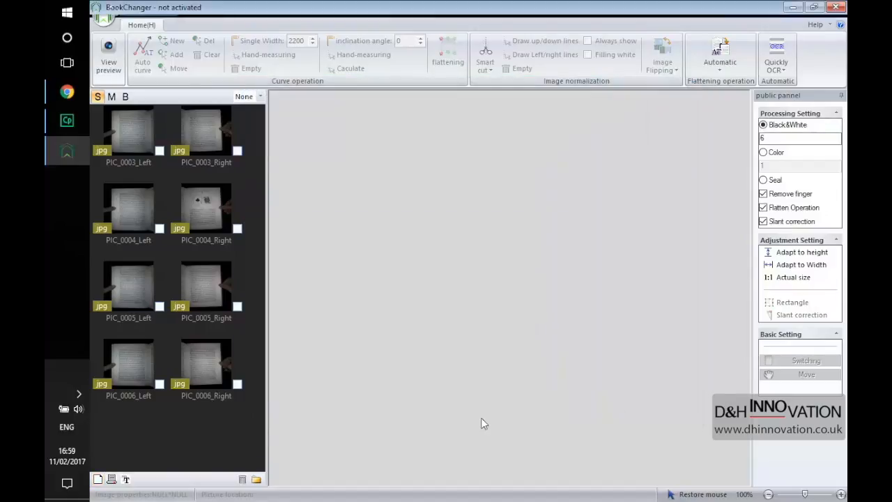
# Review the picture name prefix option and leave it without renaming any image
pyautogui.click(112, 479)
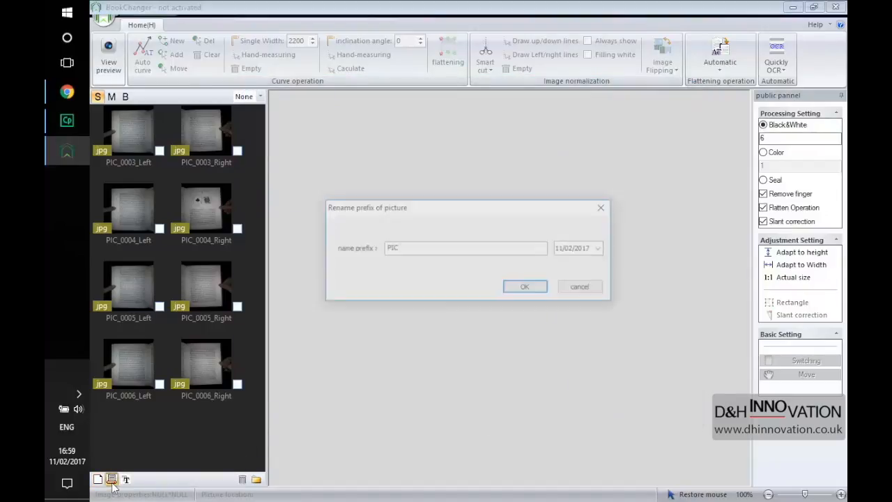
pyautogui.doubleClick(419, 250)
pyautogui.click(583, 290)
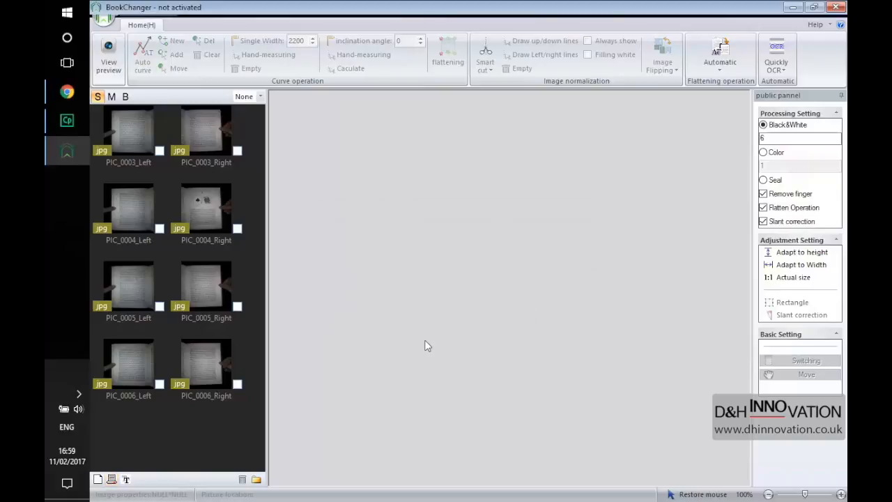
# Toggle the page thumbnails between the original and processed images, and leave the processed ones showing
pyautogui.click(125, 481)
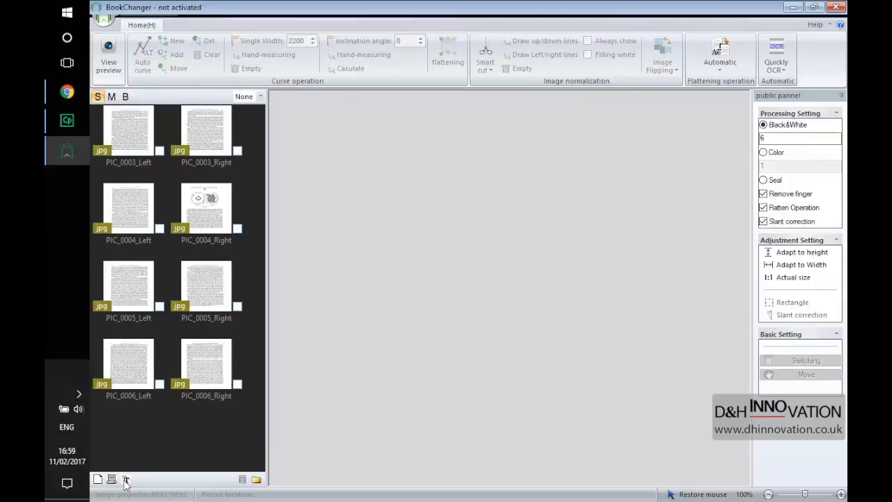
pyautogui.click(125, 480)
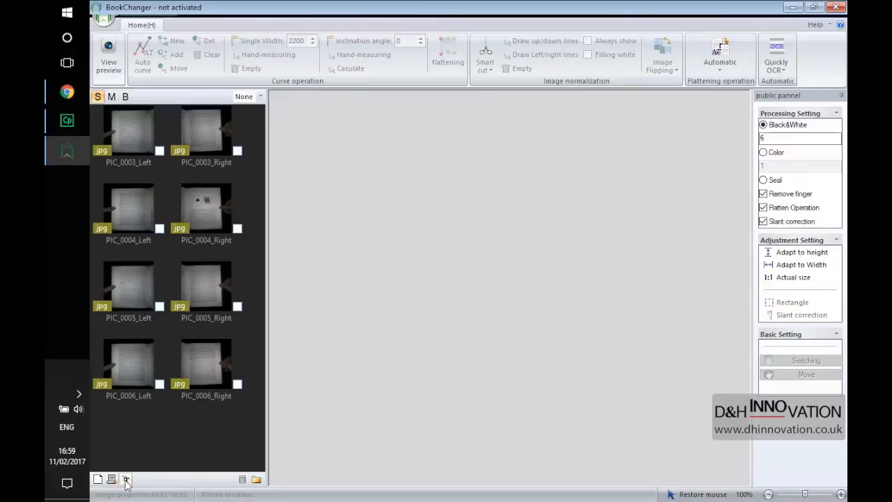
pyautogui.click(125, 480)
pyautogui.click(126, 481)
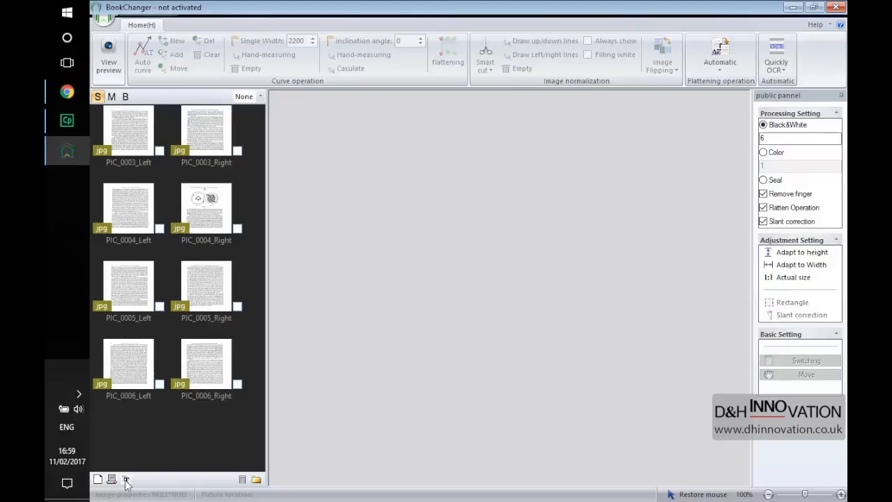
# View the folder of finished page images in File Explorer and return to BookChanger
pyautogui.click(256, 480)
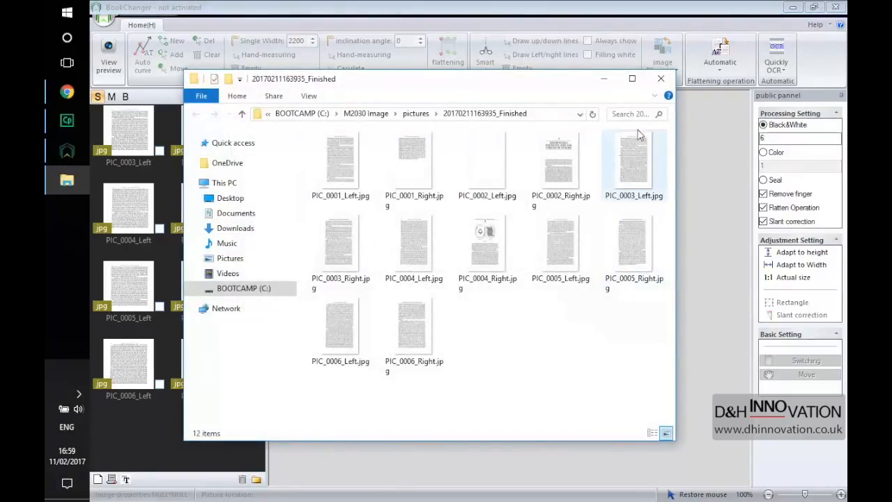
pyautogui.click(661, 78)
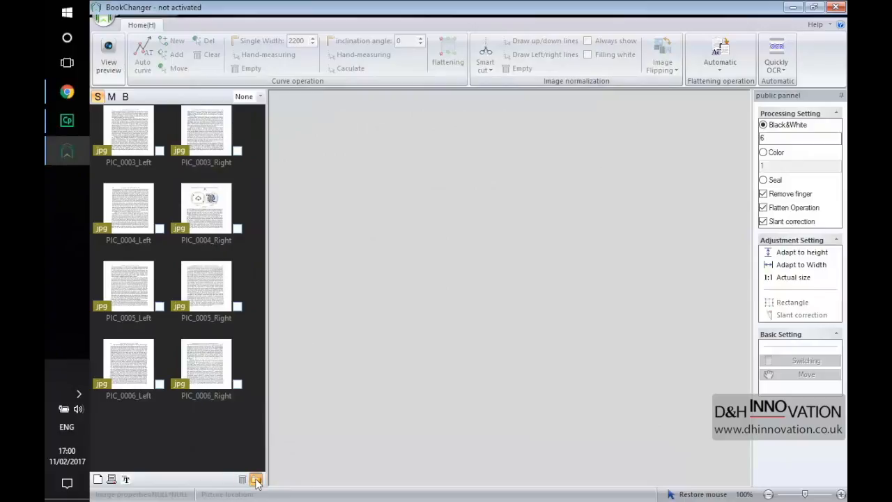
pyautogui.click(256, 480)
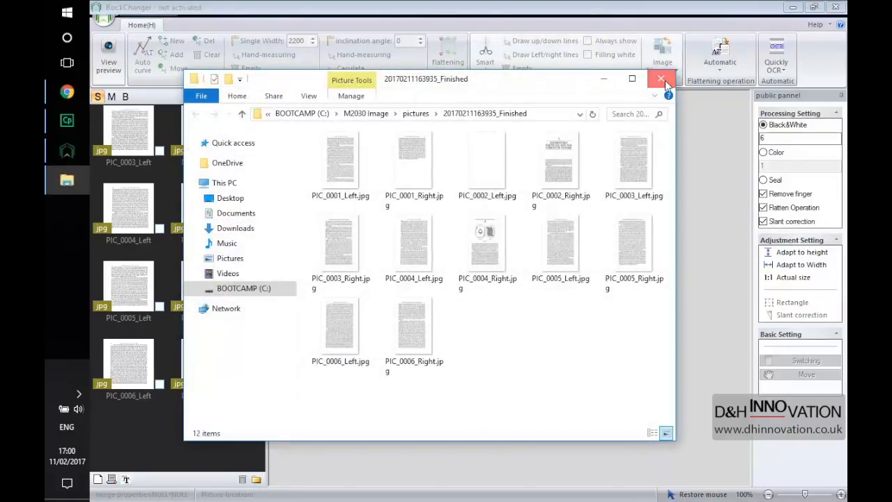
pyautogui.click(664, 80)
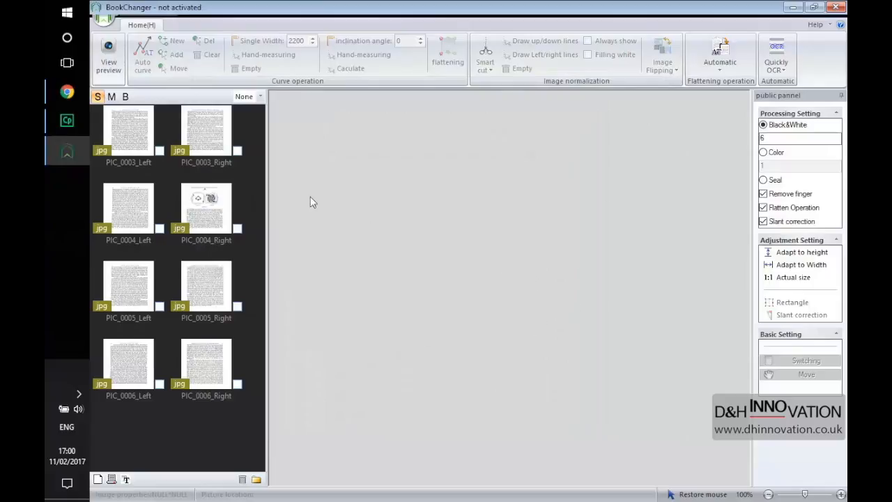
# Open the processed page PIC_0003_Right in the workspace and inspect its text at different magnifications
pyautogui.click(206, 132)
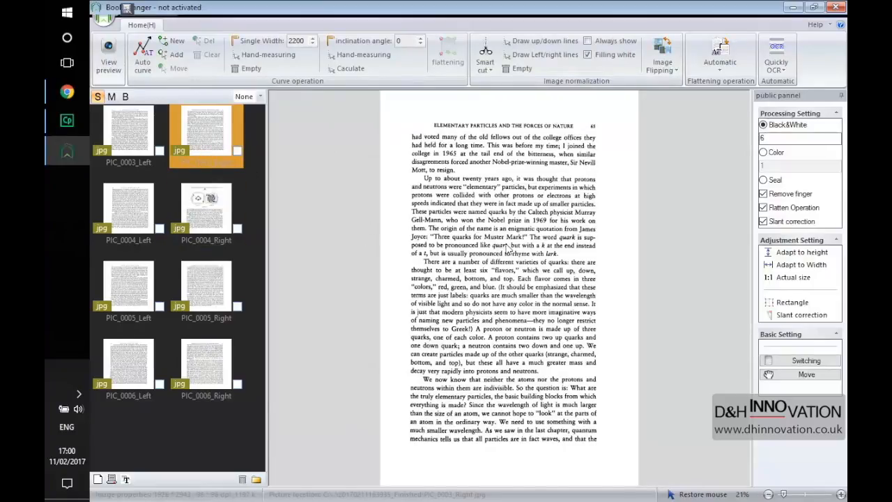
pyautogui.scroll(5, 509, 251)
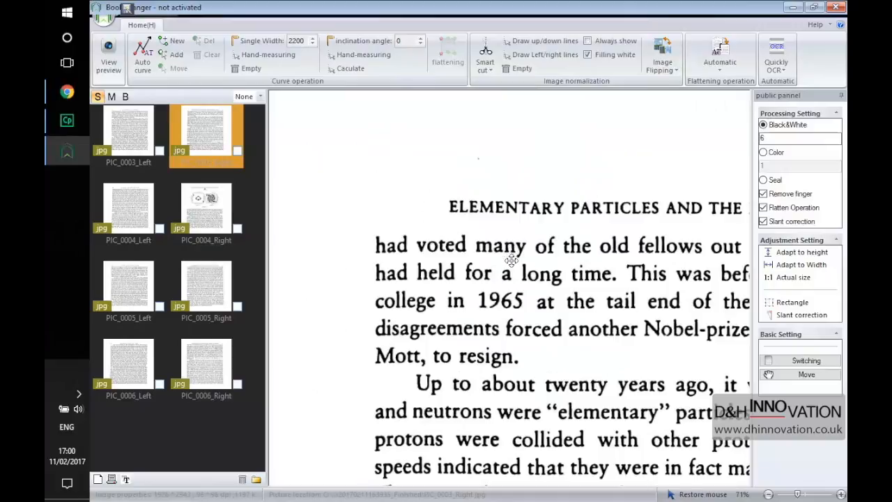
pyautogui.scroll(-4, 511, 259)
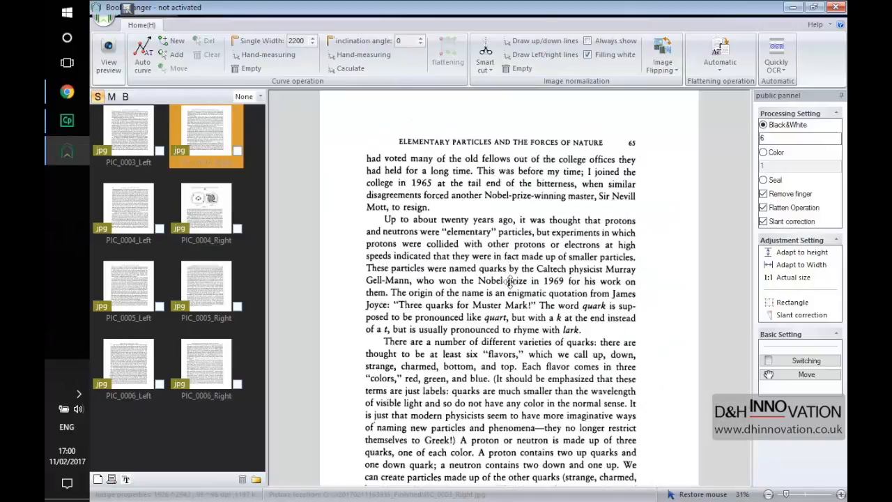
pyautogui.scroll(1, 554, 265)
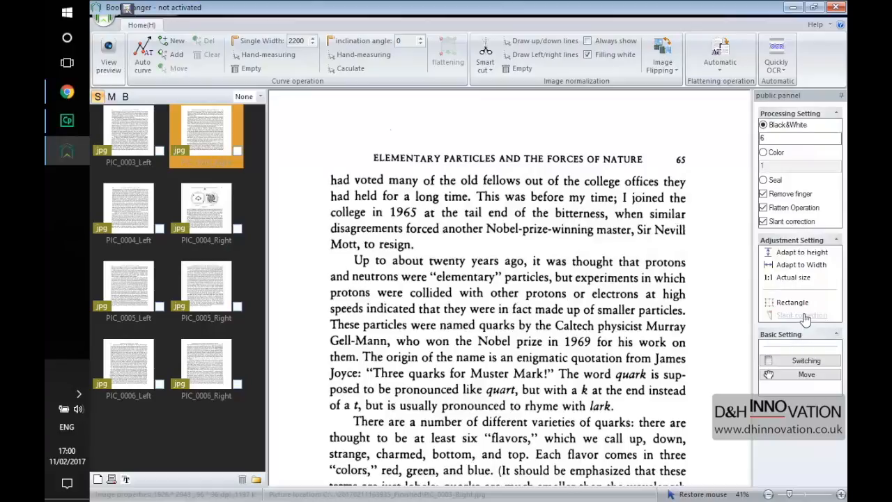
# Try auto-hiding the public panel and pin it back in place
pyautogui.click(840, 96)
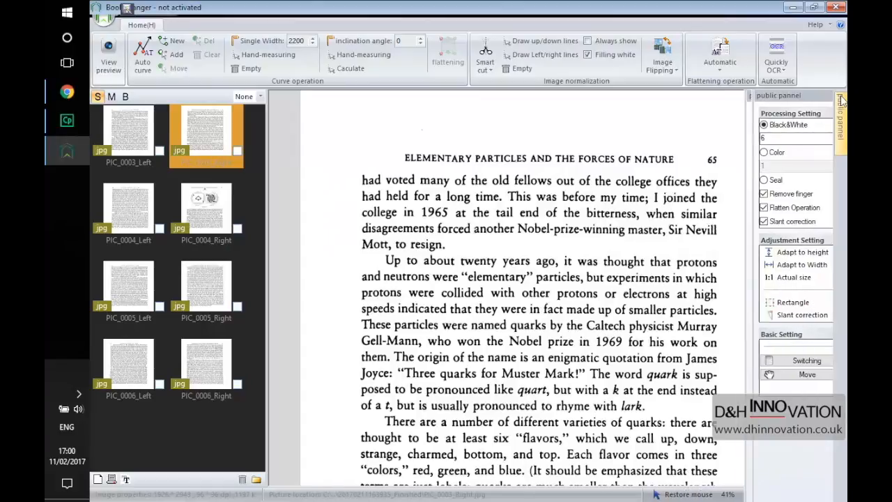
pyautogui.moveTo(842, 106)
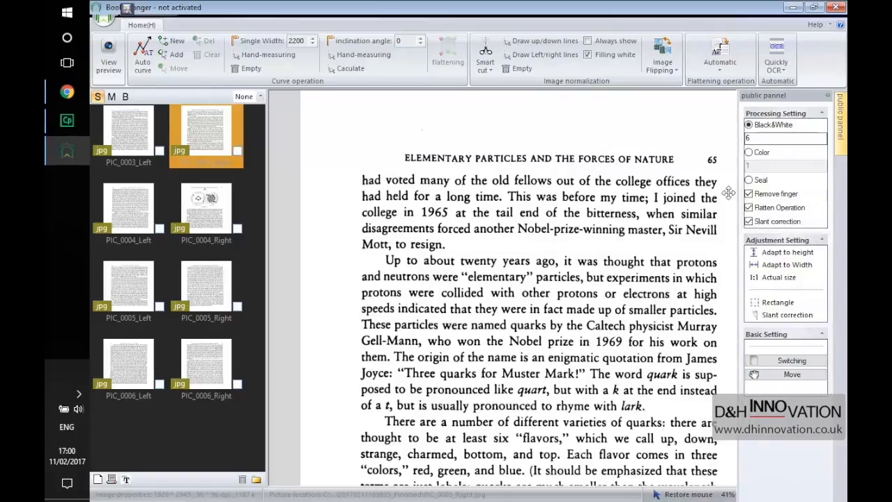
pyautogui.click(842, 96)
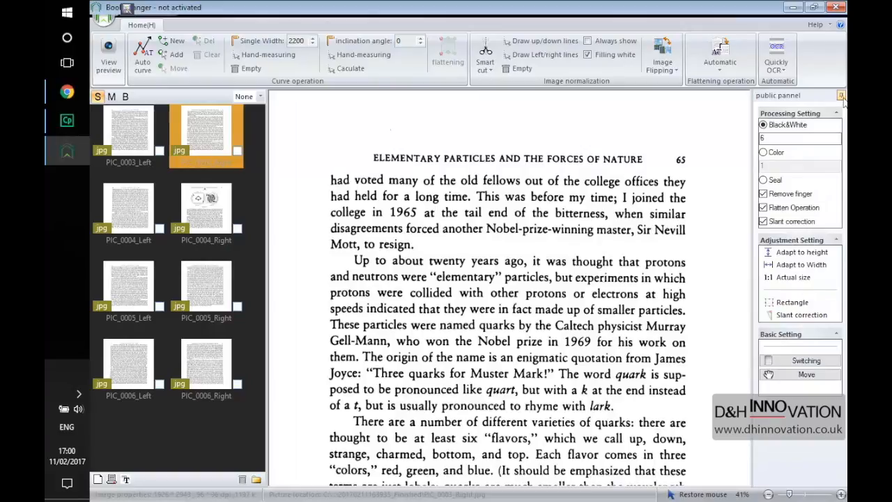
pyautogui.click(841, 96)
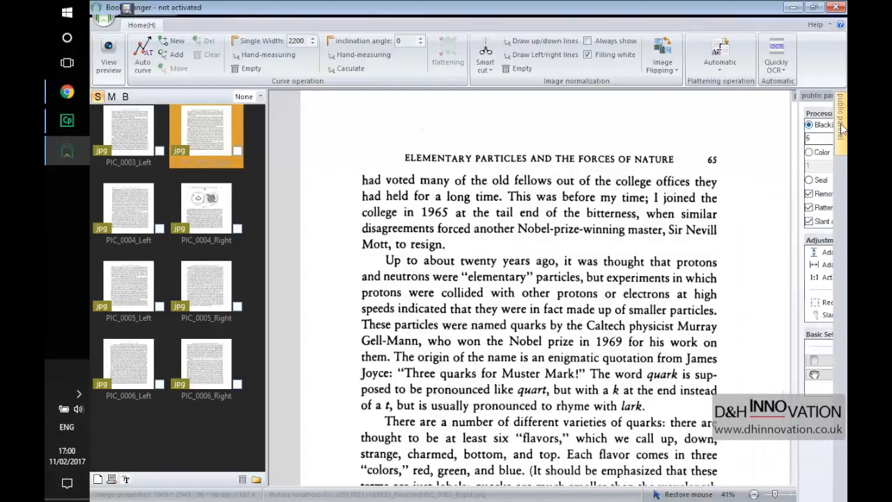
pyautogui.moveTo(841, 127)
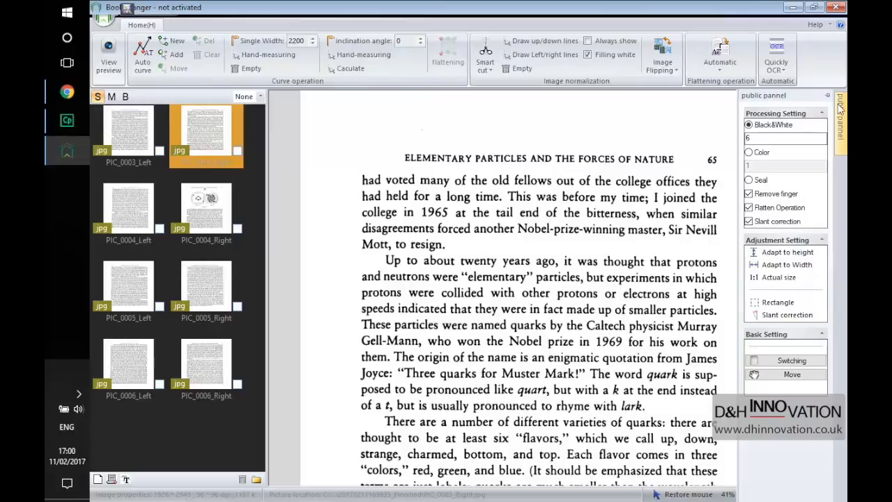
pyautogui.click(827, 96)
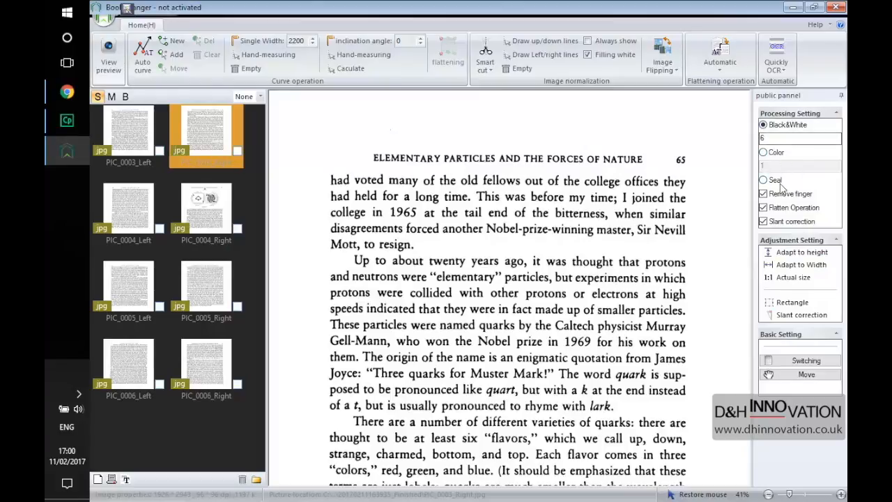
# Compare the Black&White and Color processing modes, and set the Black&White value to 5
pyautogui.doubleClick(774, 138)
pyautogui.click(764, 152)
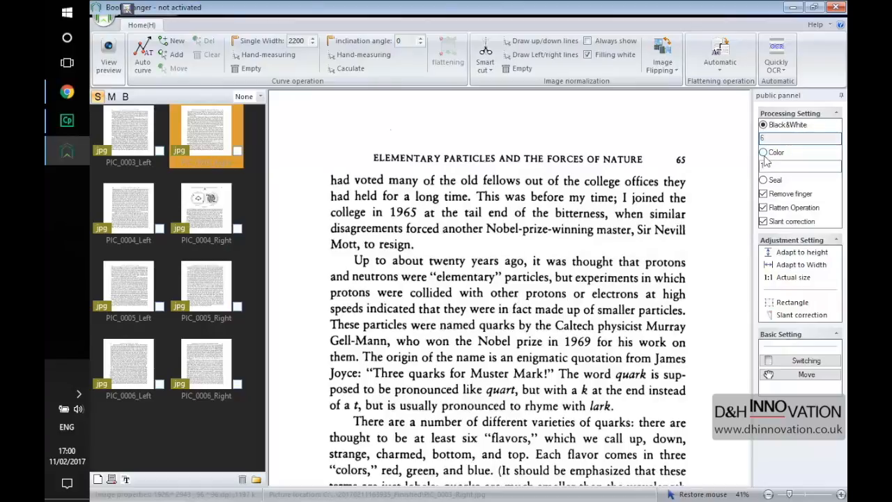
pyautogui.click(774, 167)
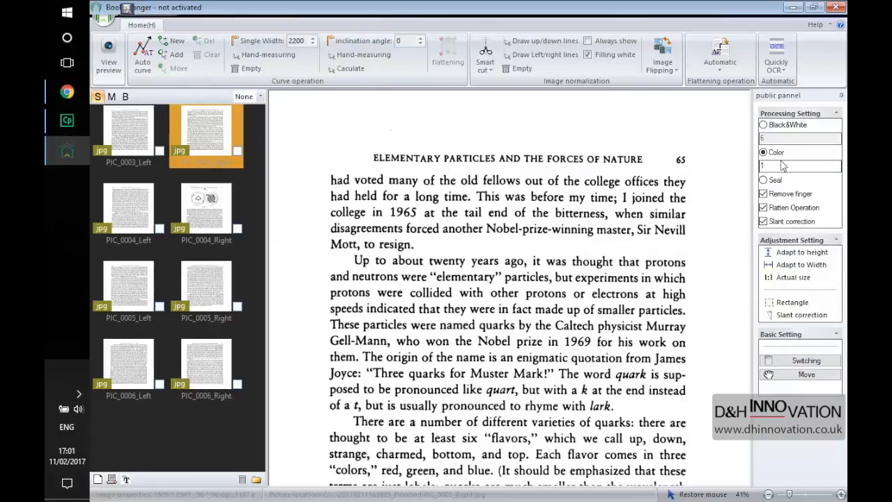
pyautogui.click(764, 125)
pyautogui.click(779, 141)
pyautogui.doubleClick(779, 141)
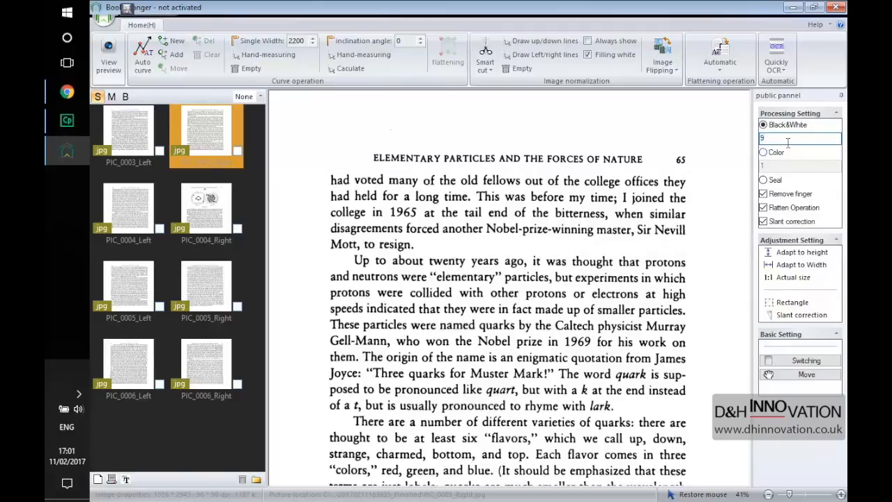
pyautogui.write('5')
# Set the Color processing value to 3, and choose Seal as the processing mode
pyautogui.click(773, 153)
pyautogui.doubleClick(780, 167)
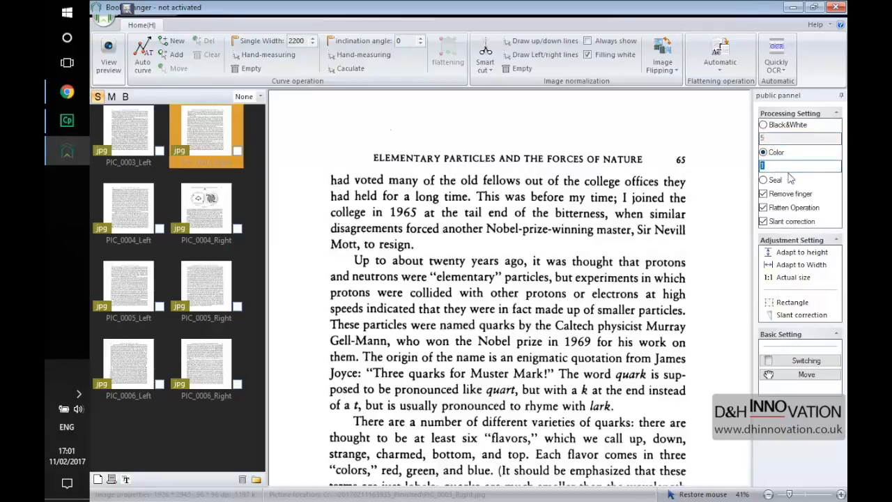
pyautogui.write('2')
pyautogui.moveTo(785, 167); pyautogui.dragTo(748, 166)
pyautogui.write('1')
pyautogui.press('BackSpace')
pyautogui.write('3')
pyautogui.click(772, 181)
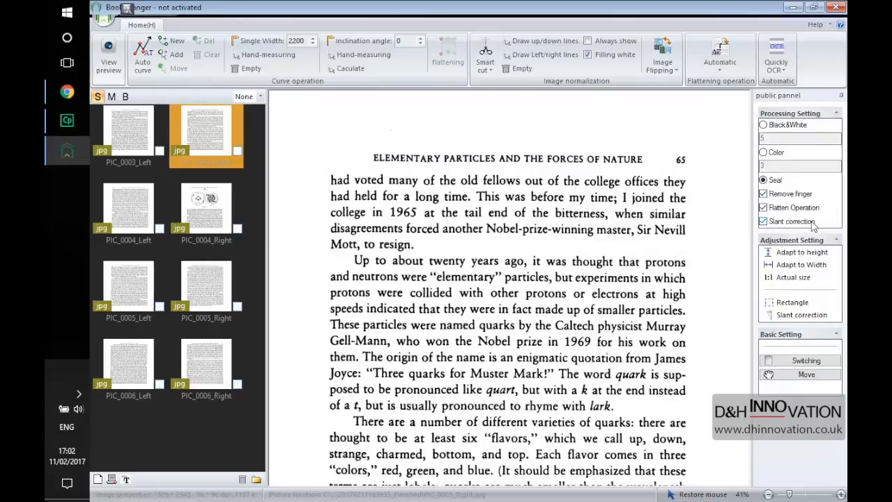
# Switch off Remove finger, Flatten Operation and Slant correction, and switch all three on again
pyautogui.click(763, 193)
pyautogui.click(763, 208)
pyautogui.click(763, 222)
pyautogui.click(763, 221)
pyautogui.click(763, 208)
pyautogui.click(763, 194)
# View the page adapted to height, adapted to width and at actual size, and return to adapted height
pyautogui.click(796, 256)
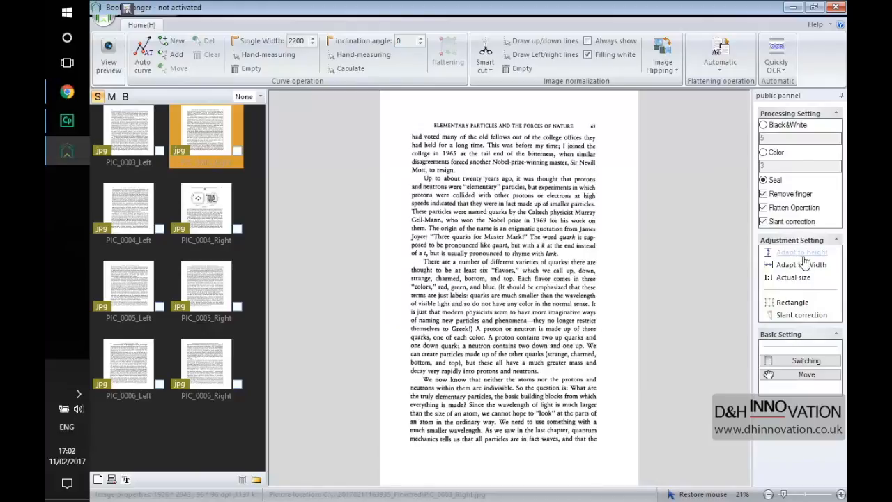
pyautogui.click(803, 265)
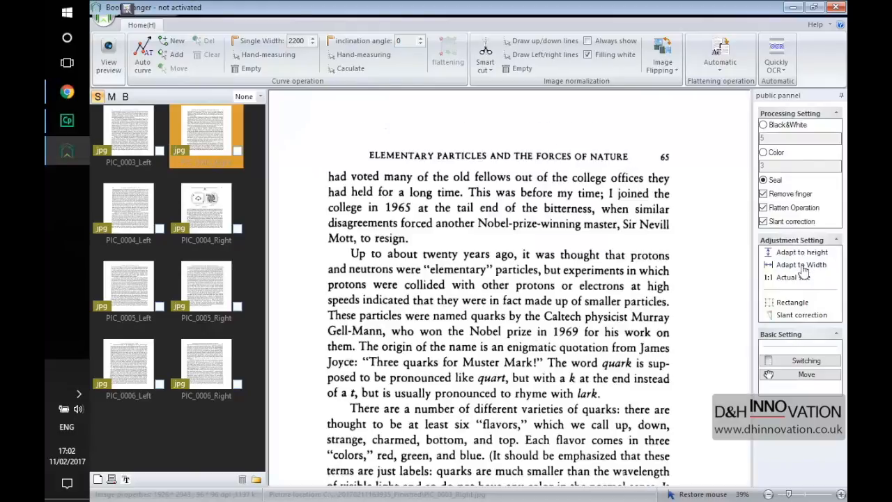
pyautogui.click(798, 277)
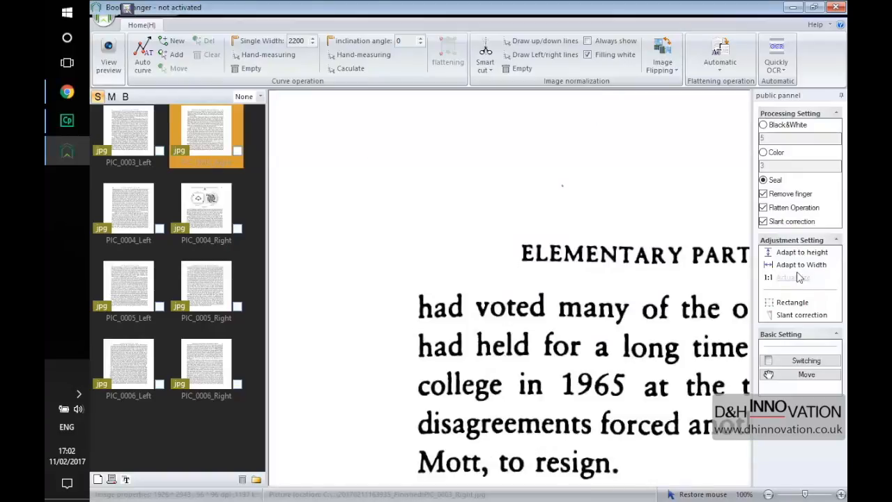
pyautogui.moveTo(659, 275); pyautogui.dragTo(499, 204)
pyautogui.click(809, 254)
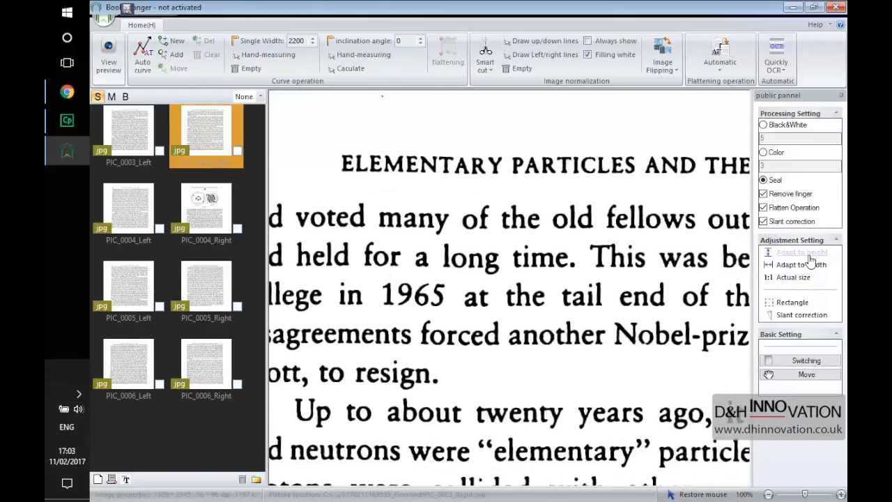
# Select a rectangle over the lower middle of the page text, clear its contents, and undo the clearing
pyautogui.click(790, 306)
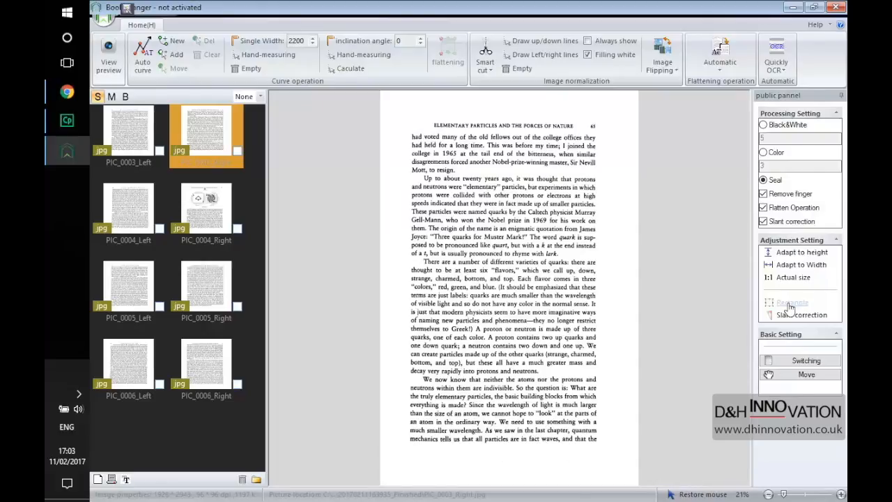
pyautogui.moveTo(491, 193); pyautogui.dragTo(687, 383)
pyautogui.rightClick(590, 287)
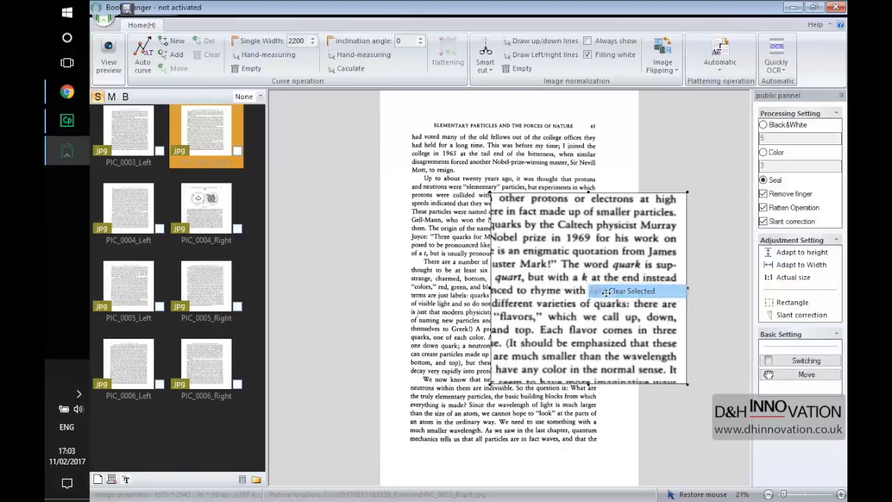
pyautogui.click(609, 295)
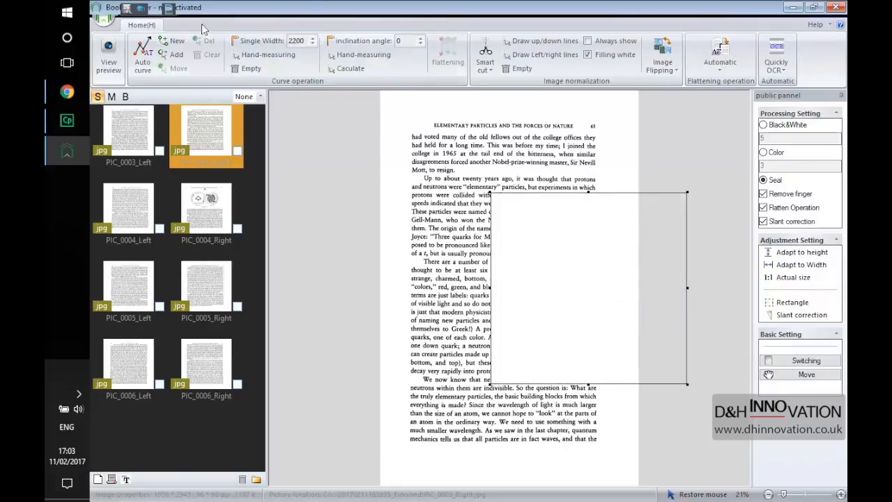
pyautogui.click(140, 7)
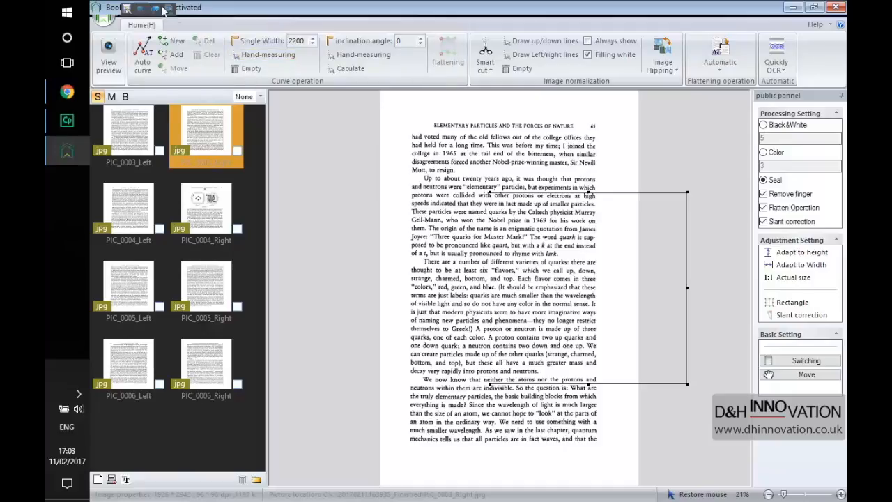
# Hand-measure a sloping line across the top of the page, setting the inclination angle to about -15.5, and run automatic flattening on the single page
pyautogui.scroll(1, 317, 138)
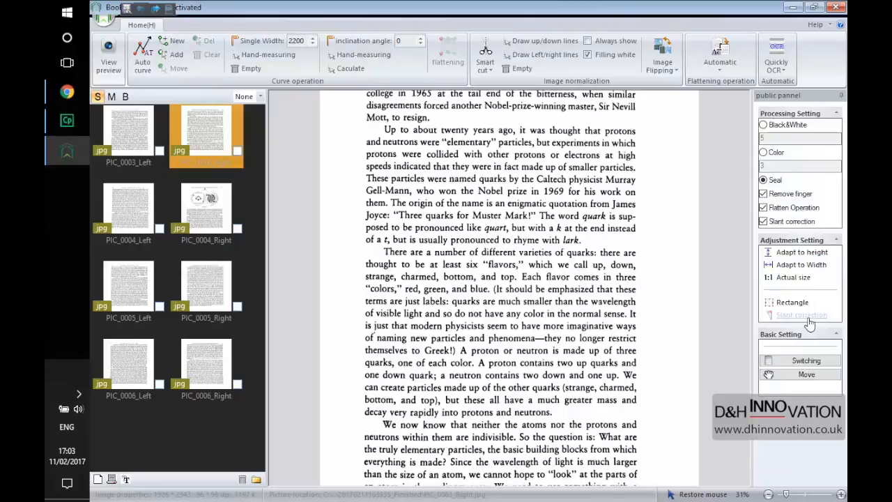
pyautogui.scroll(-2, 554, 276)
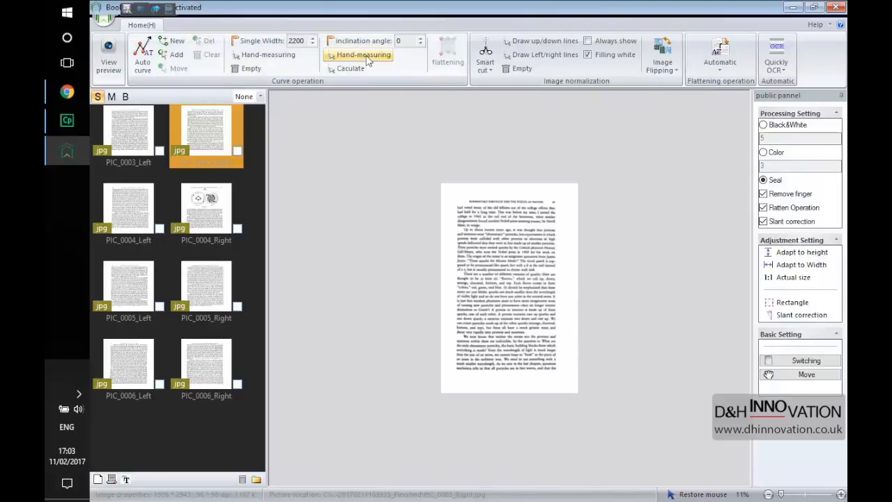
pyautogui.scroll(2, 439, 195)
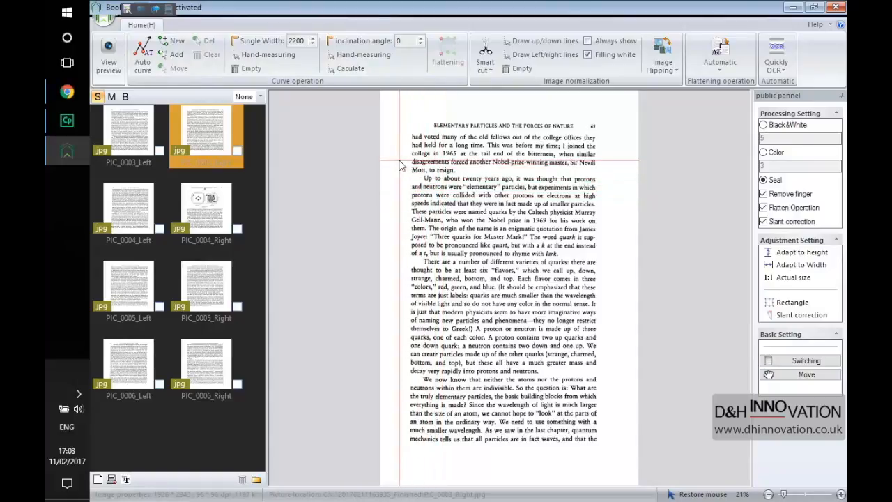
pyautogui.click(596, 110)
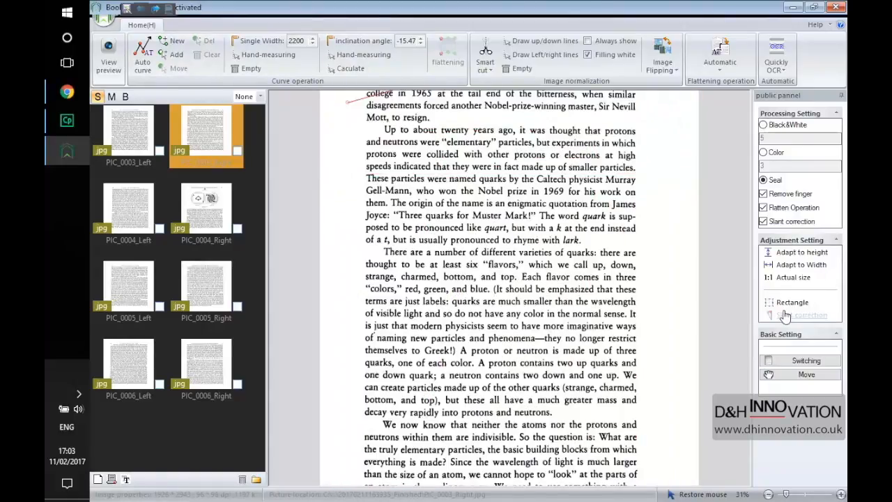
pyautogui.scroll(-3, 635, 288)
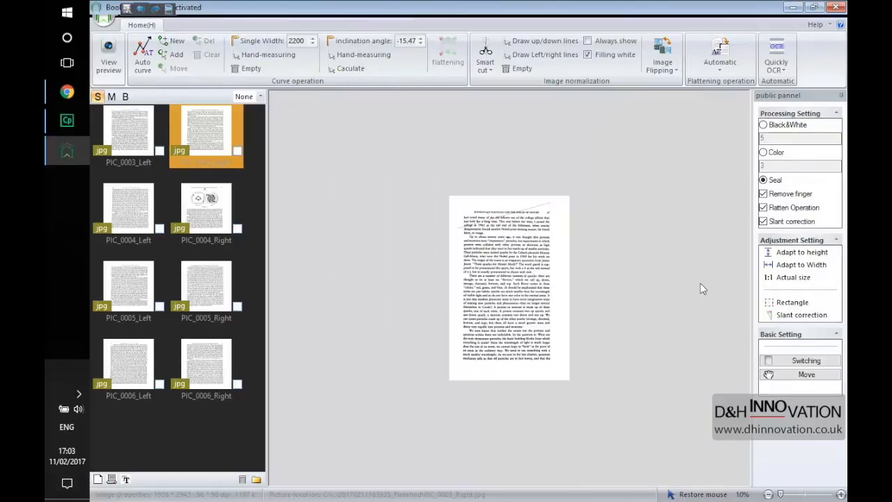
pyautogui.click(720, 64)
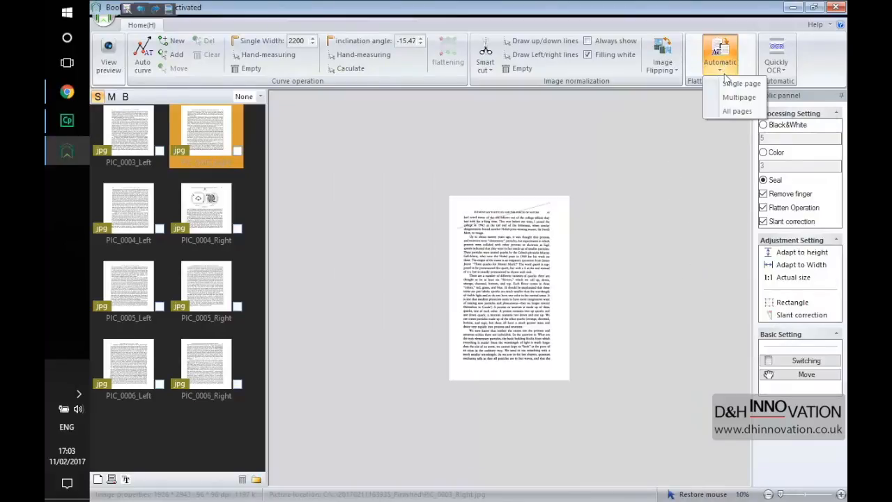
pyautogui.click(726, 84)
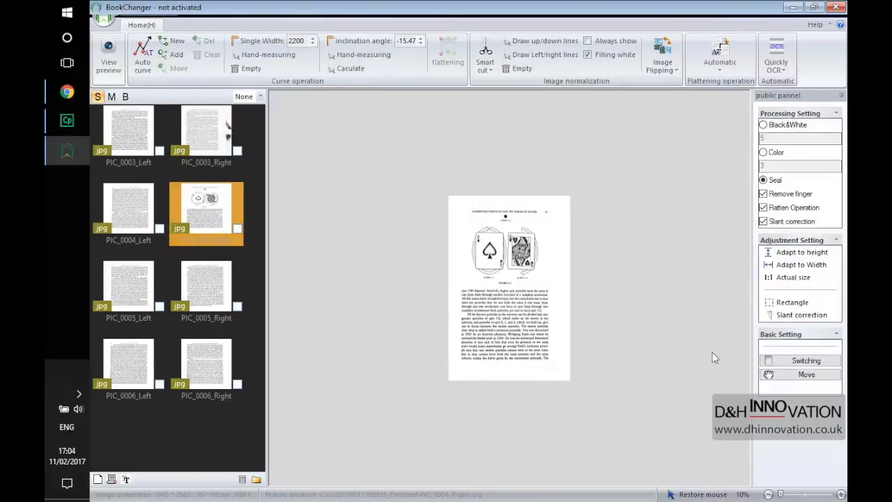
# Switch page PIC_0004_Right to its original photo and back to the processed version, and use Move to look around the playing-card figure
pyautogui.click(770, 361)
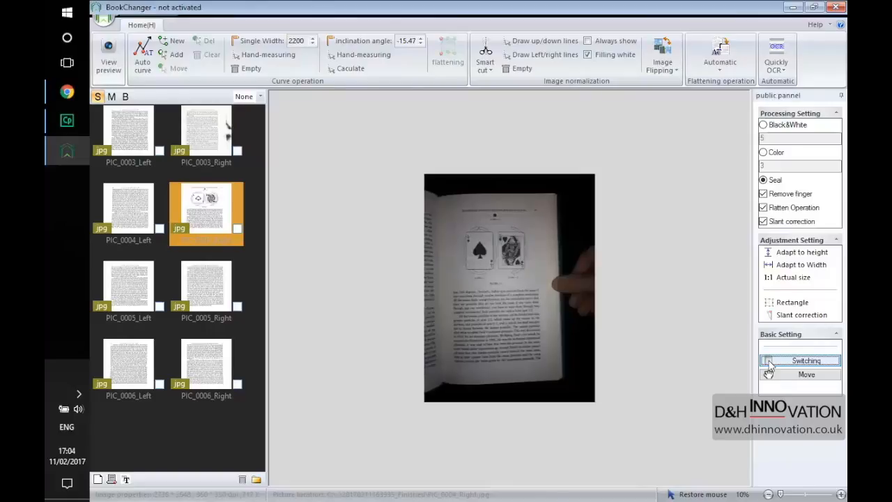
pyautogui.click(770, 361)
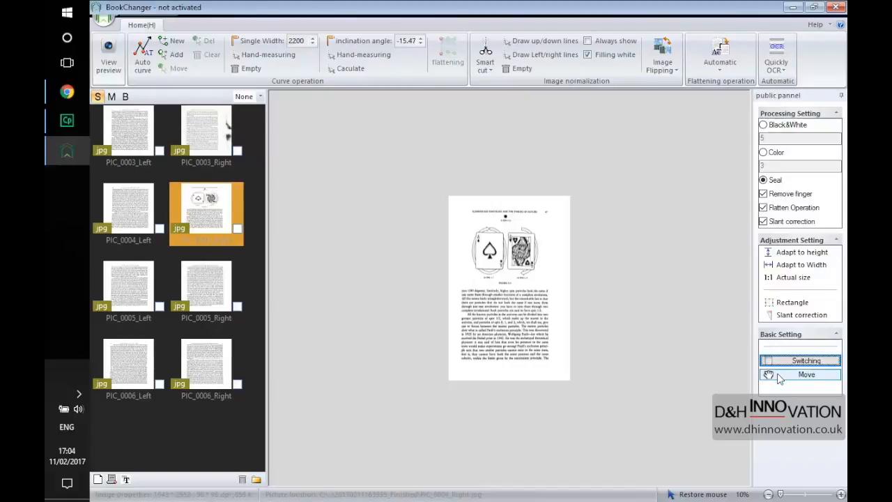
pyautogui.click(778, 377)
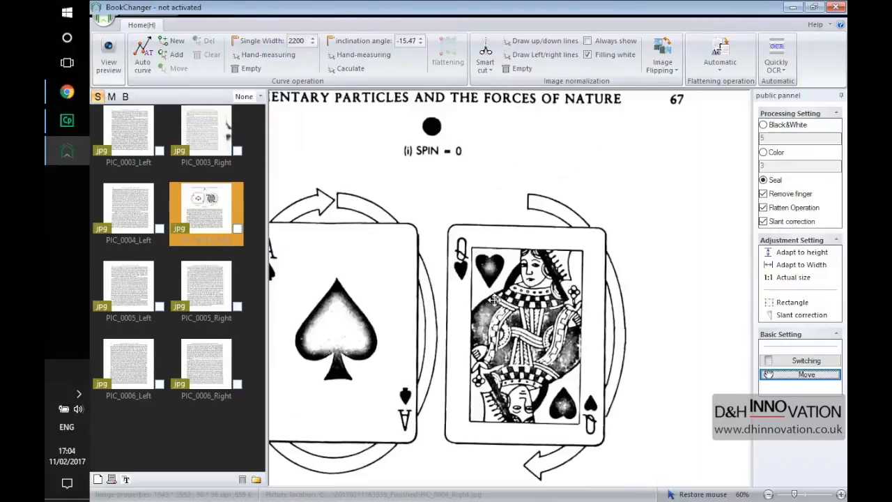
pyautogui.moveTo(499, 309); pyautogui.dragTo(523, 313)
pyautogui.moveTo(445, 339); pyautogui.dragTo(527, 223)
pyautogui.rightClick(506, 294)
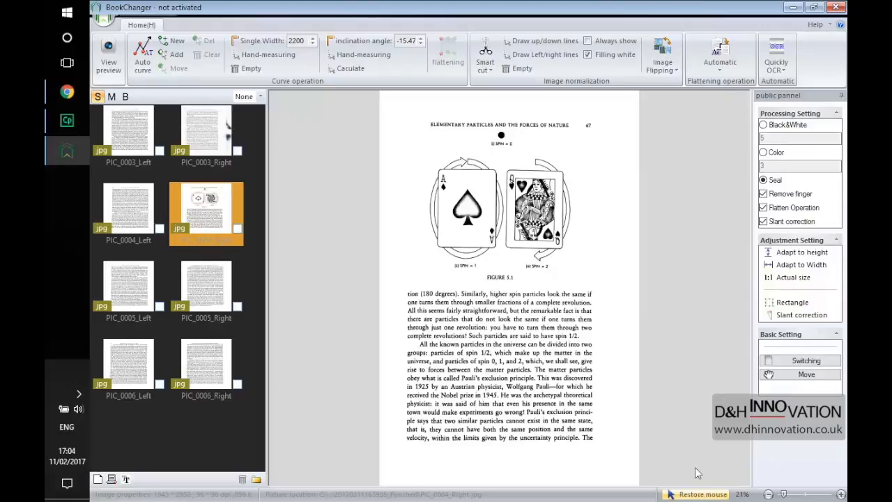
# Draw the left and right image normalization lines on PIC_0004_Right, beside the text block, and adapt the page view to height
pyautogui.scroll(-3, 636, 351)
pyautogui.click(545, 55)
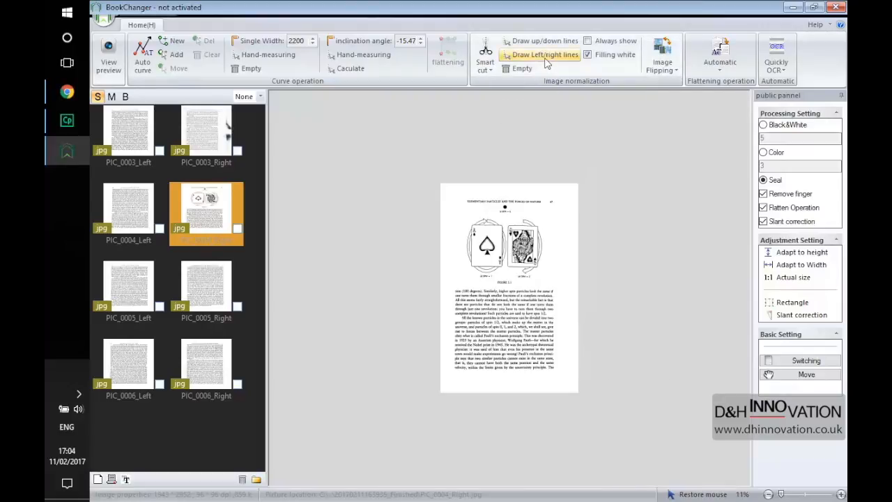
pyautogui.click(462, 191)
pyautogui.click(556, 193)
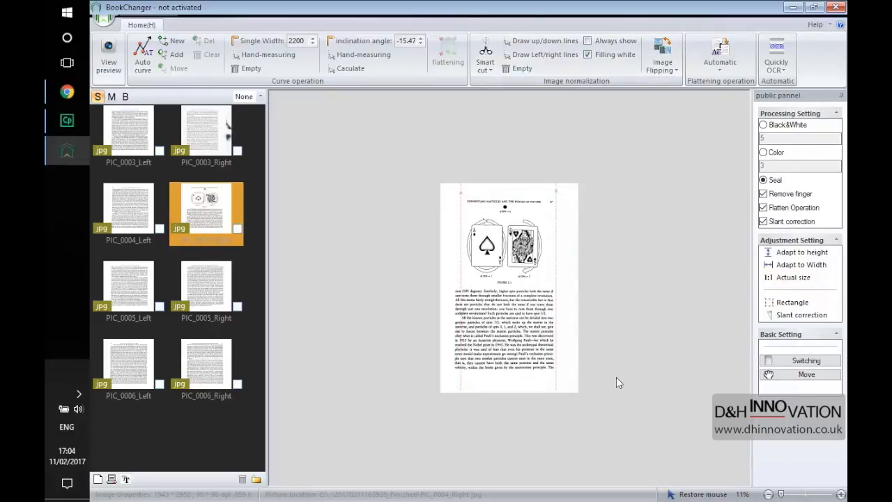
pyautogui.moveTo(783, 494)
pyautogui.mouseDown()
pyautogui.moveTo(802, 493)
pyautogui.moveTo(786, 494)
pyautogui.mouseUp()
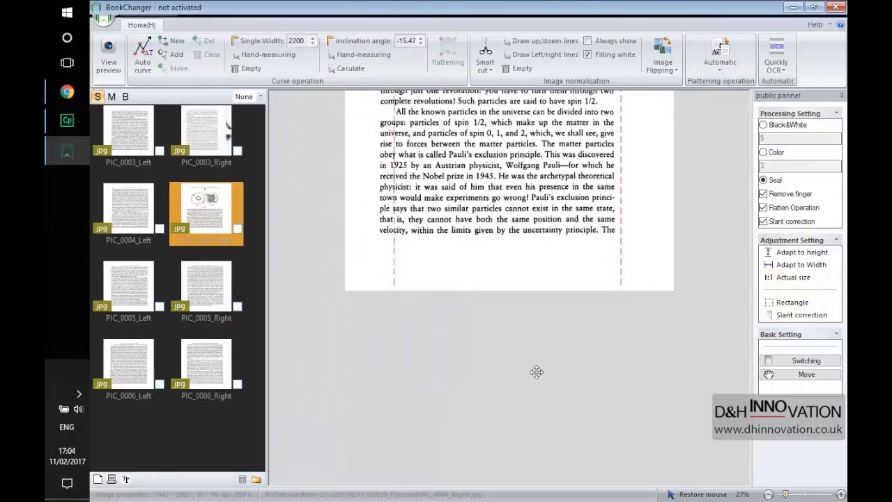
pyautogui.scroll(-3, 521, 374)
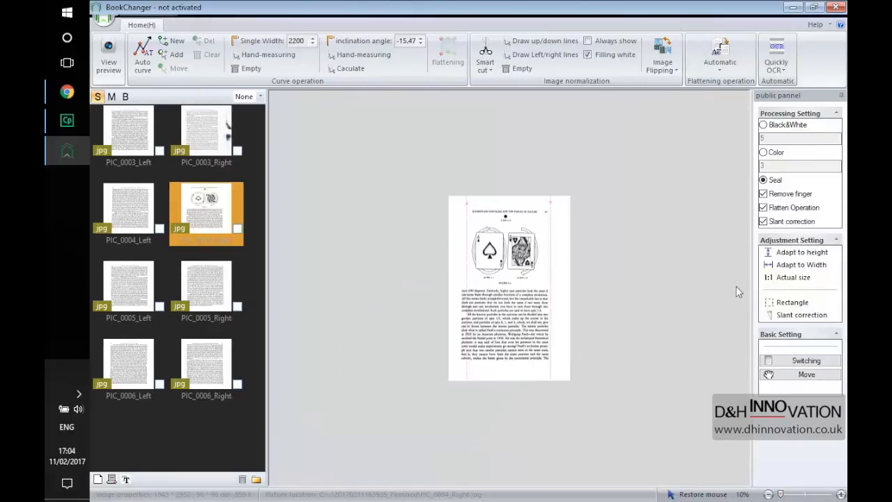
pyautogui.click(798, 252)
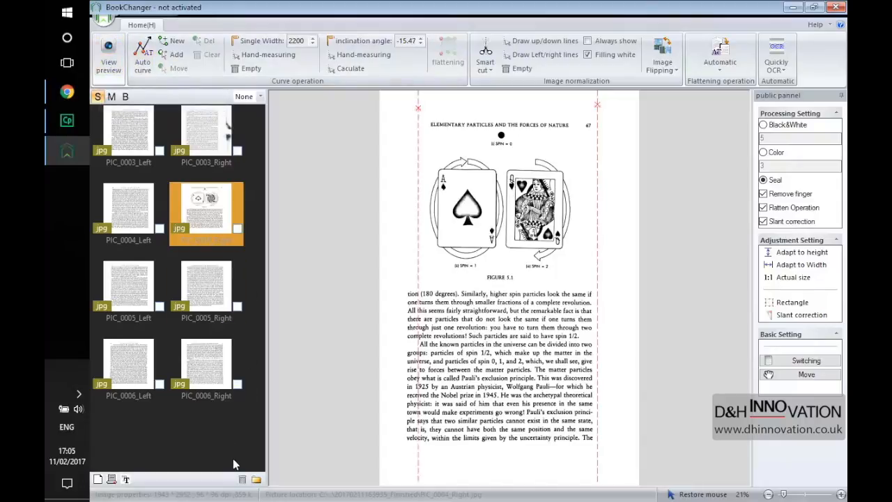
# Clear all page thumbnails together with their file information, and open the video capture window
pyautogui.click(242, 480)
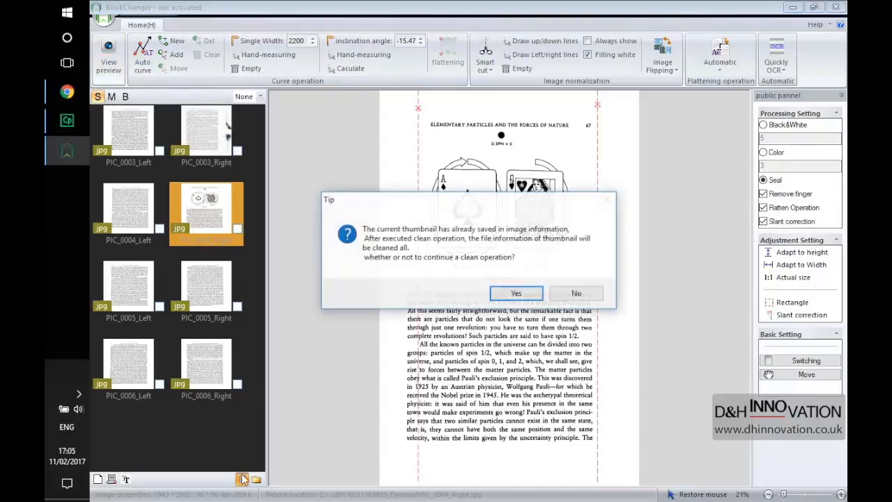
pyautogui.click(495, 291)
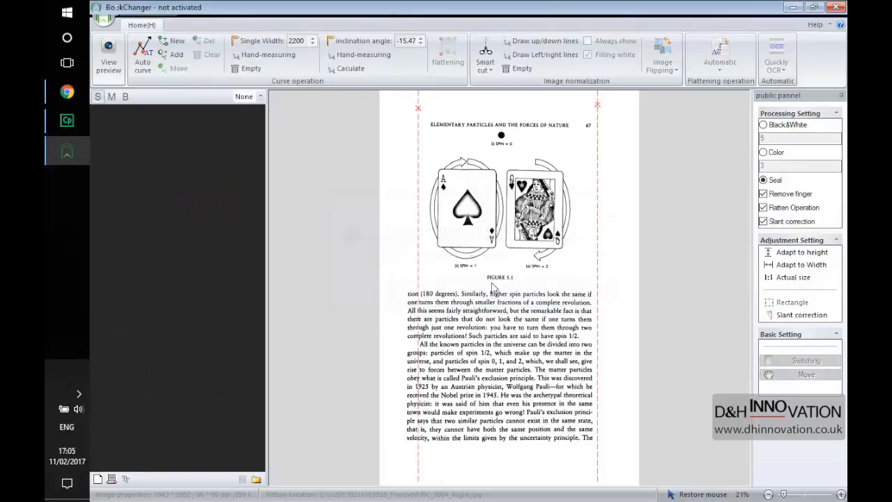
pyautogui.click(109, 54)
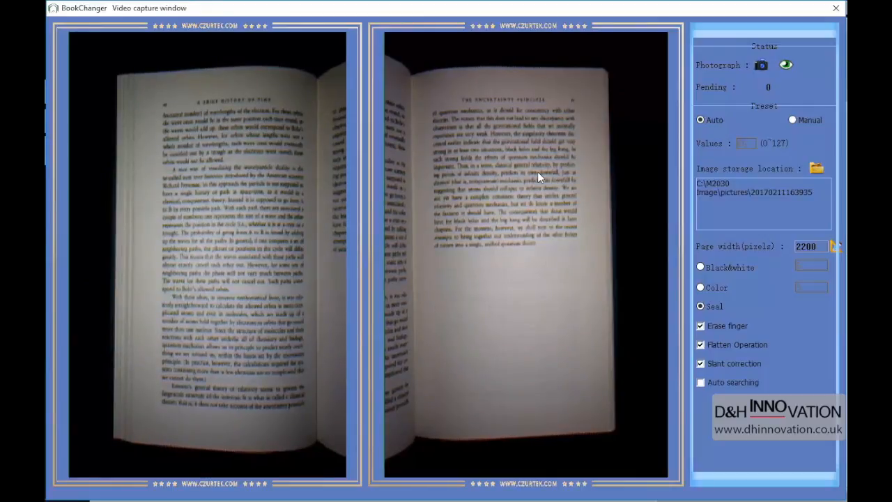
# Try the Manual capture preset with a value of 78, return to Auto, and view the image storage folder chooser without changing the location
pyautogui.click(785, 63)
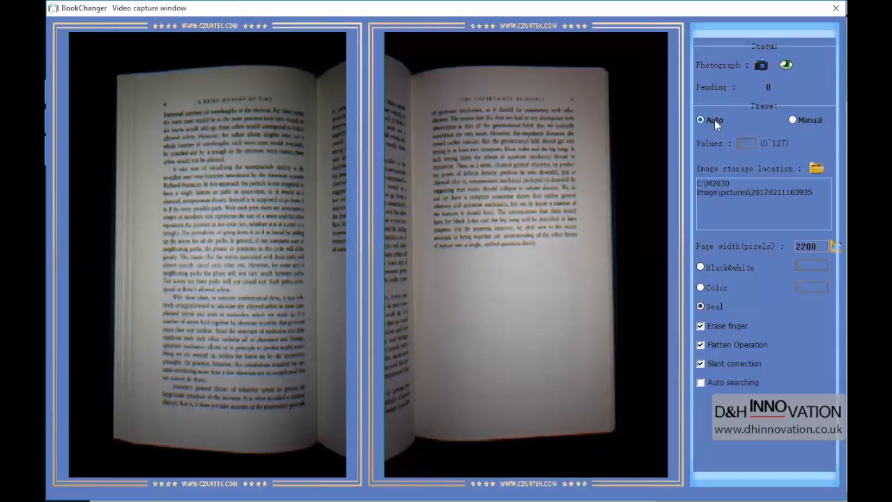
pyautogui.click(792, 120)
pyautogui.moveTo(731, 143); pyautogui.dragTo(752, 149)
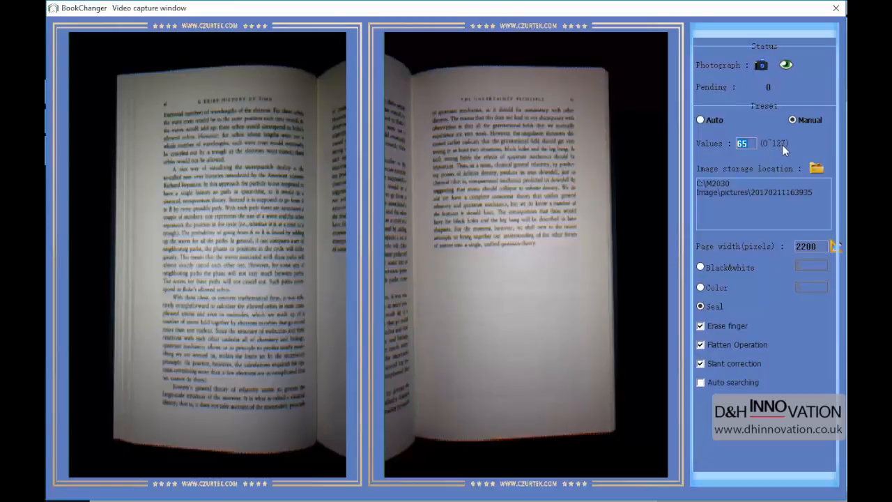
pyautogui.write('78')
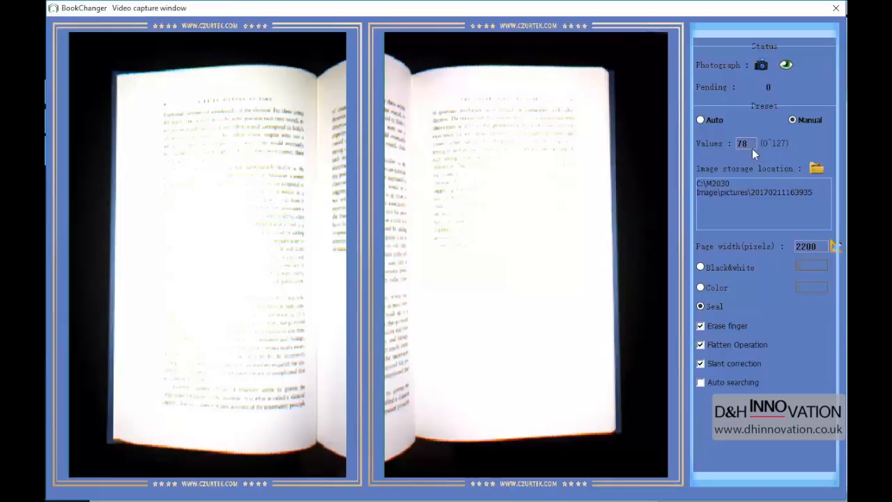
pyautogui.click(700, 119)
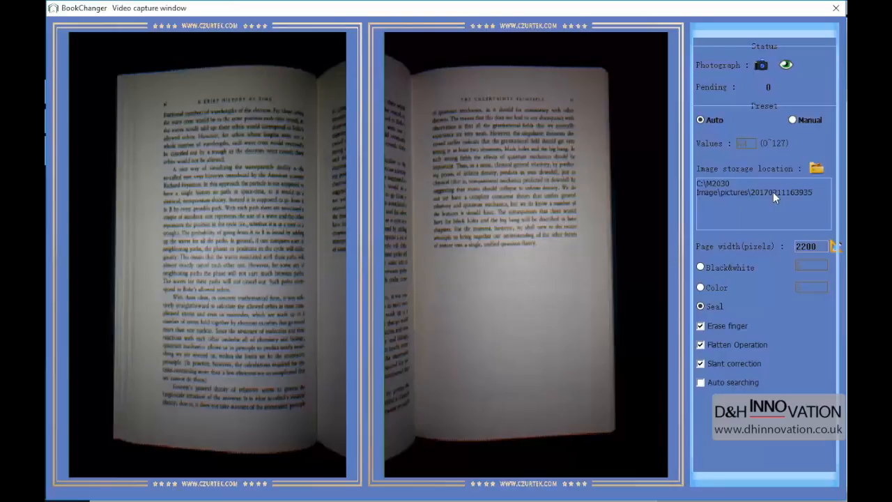
pyautogui.click(821, 166)
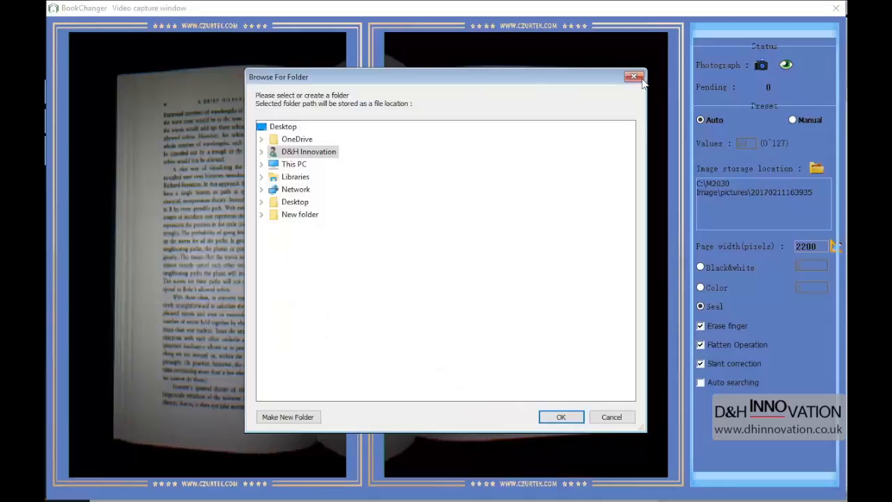
pyautogui.click(636, 77)
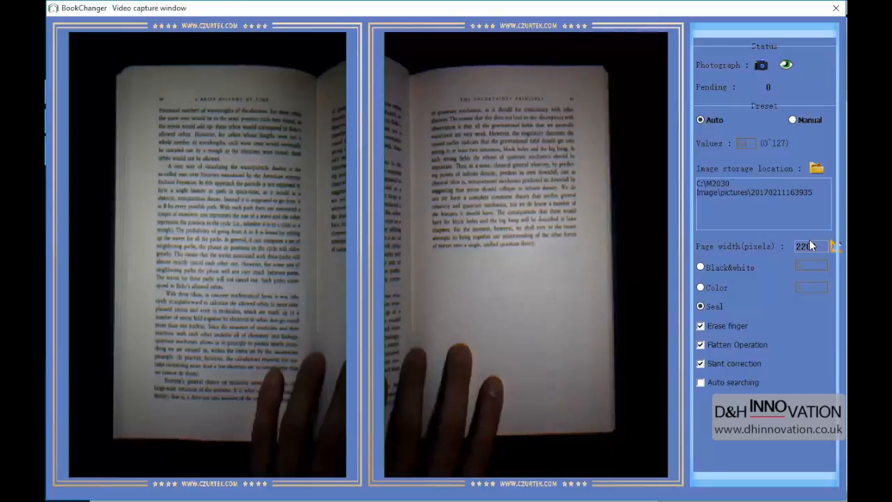
# Set the page width to about 1902 pixels by marking the left page's outer edge and the spine, and choose Black&white processing
pyautogui.doubleClick(812, 253)
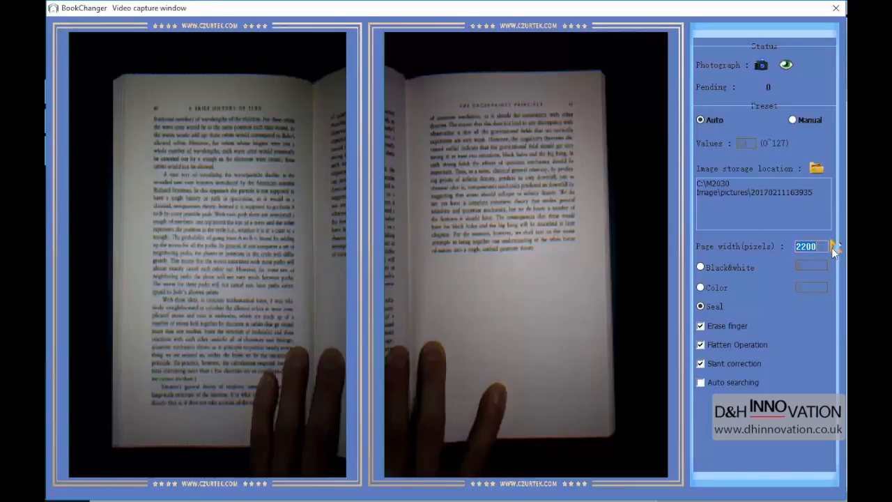
pyautogui.click(833, 249)
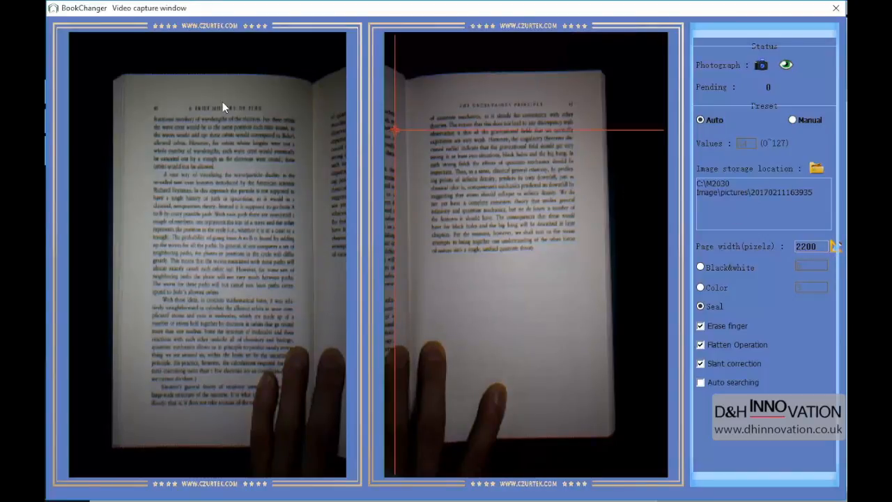
pyautogui.click(115, 75)
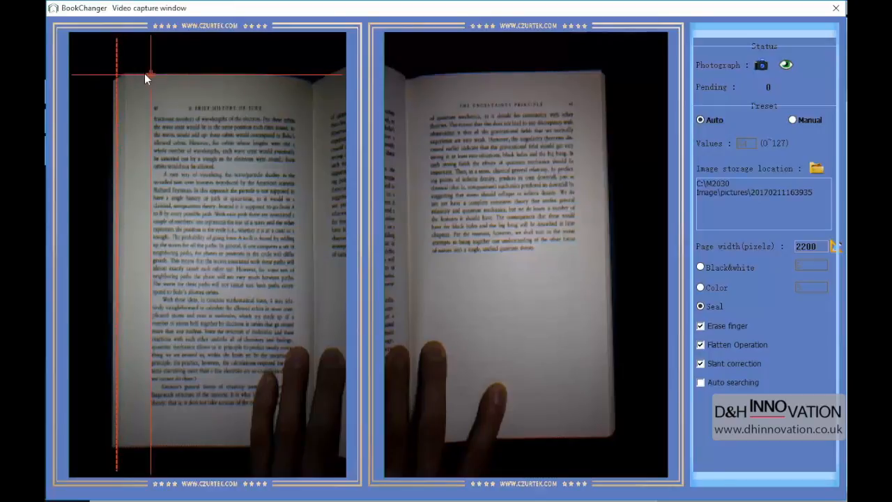
pyautogui.click(311, 72)
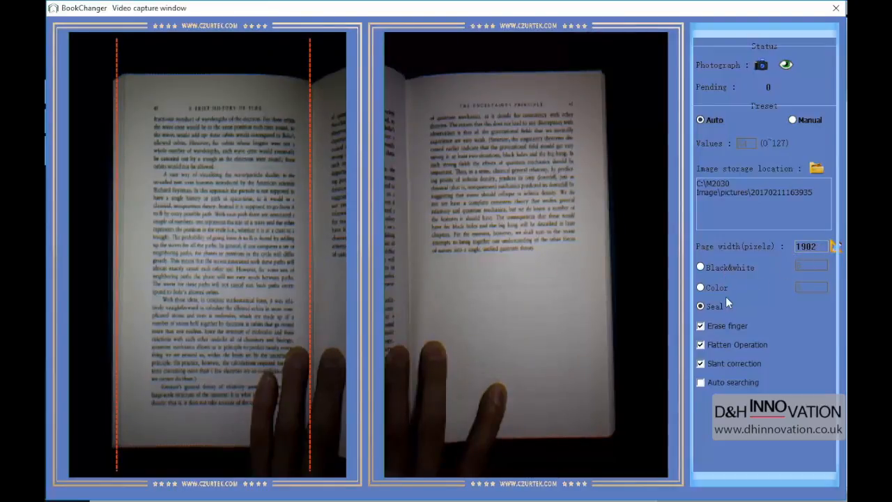
pyautogui.click(702, 269)
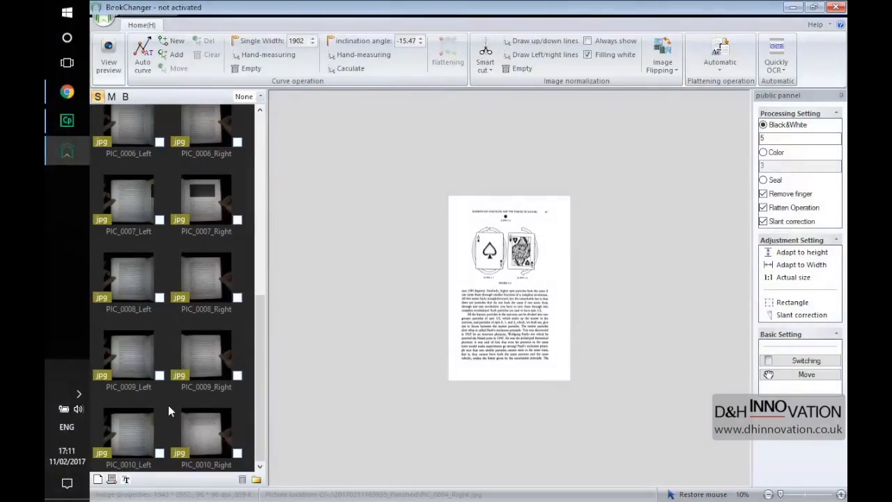
# Switch the captured page thumbnails to their processed versions, and open PIC_0001_Left to examine its text up close
pyautogui.click(127, 481)
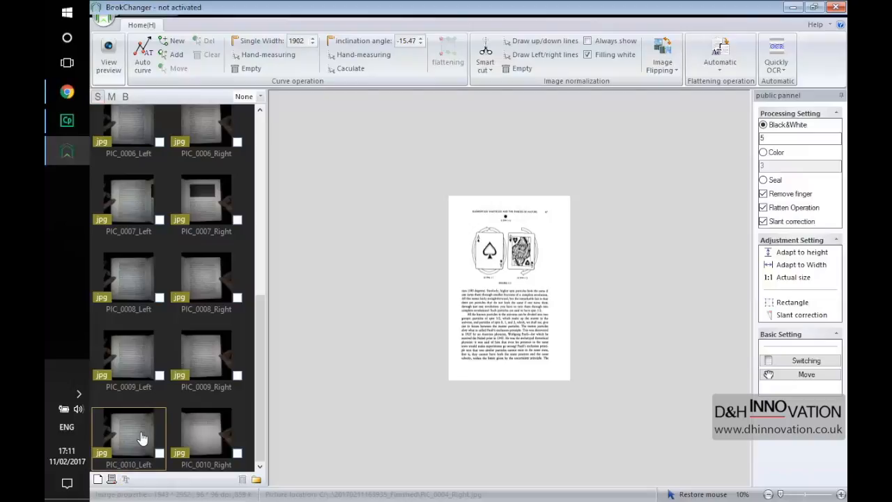
pyautogui.scroll(2, 163, 348)
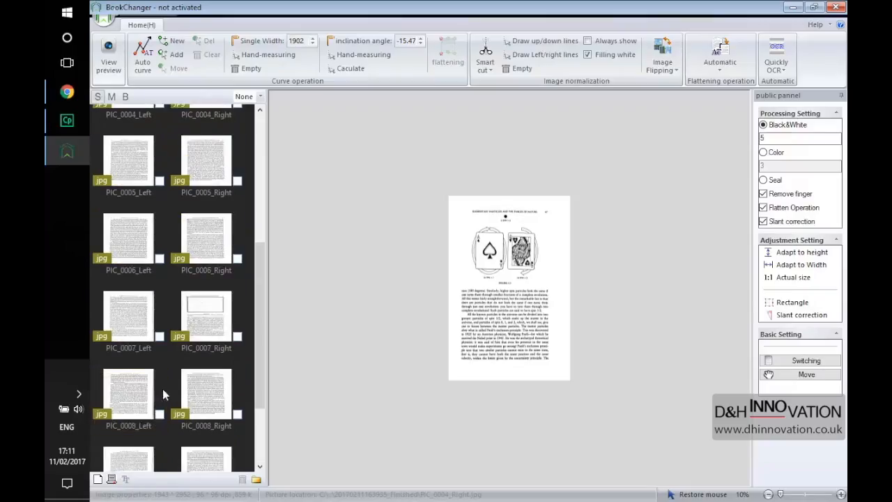
pyautogui.scroll(4, 166, 387)
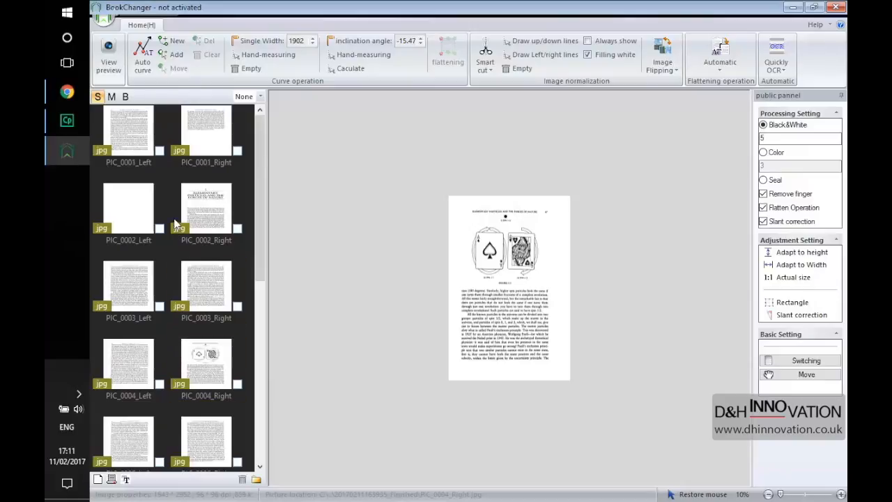
pyautogui.click(134, 150)
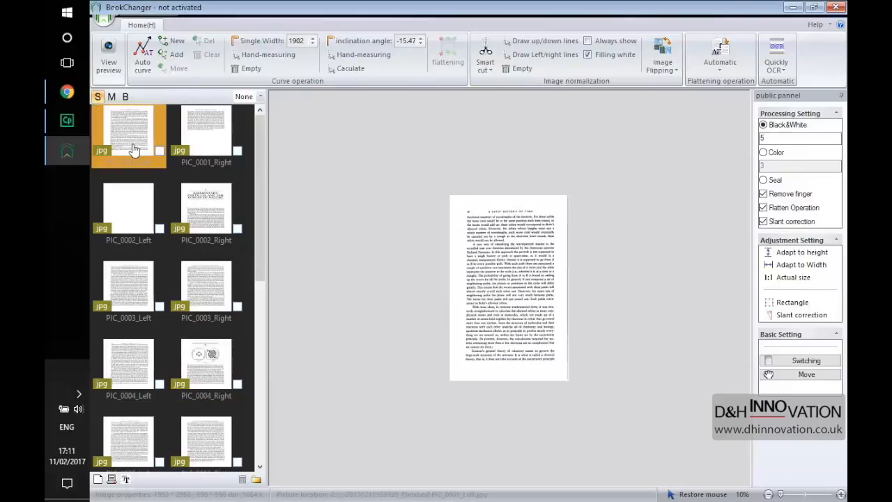
pyautogui.scroll(2, 458, 272)
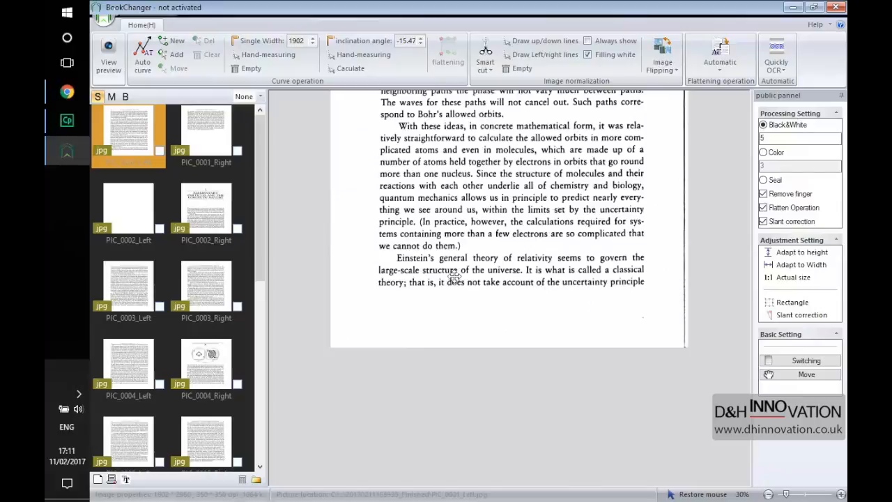
# Inspect PIC_0001_Left at actual size, and fit the whole page to the height of the viewing area
pyautogui.click(793, 276)
pyautogui.scroll(-5, 534, 269)
pyautogui.scroll(-2, 523, 272)
pyautogui.scroll(3, 523, 271)
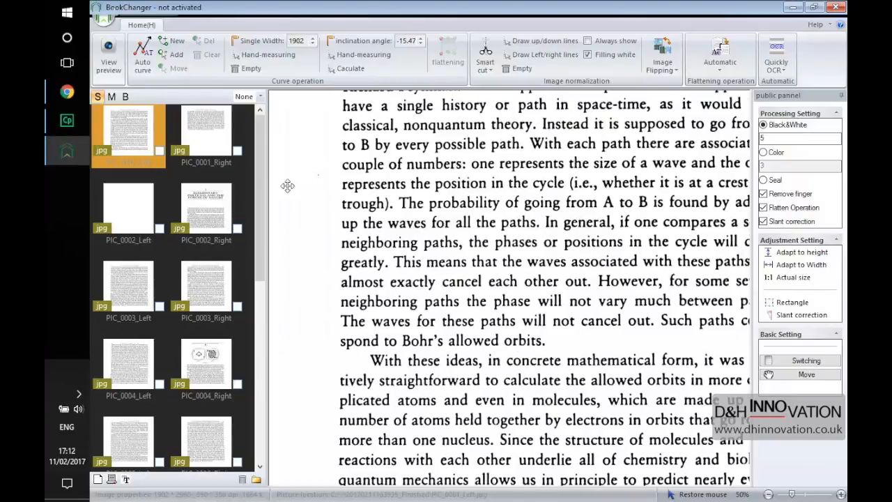
pyautogui.click(805, 256)
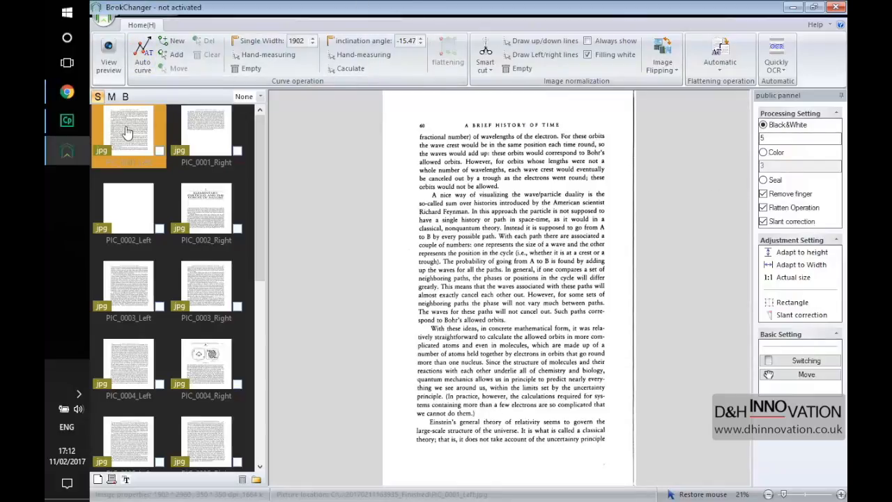
# Review the processed left and right pages one after another from PIC_0001 through PIC_0010_Right, finishing on PIC_0010_Left
pyautogui.press('Right')
pyautogui.press('Down')
pyautogui.press('Left')
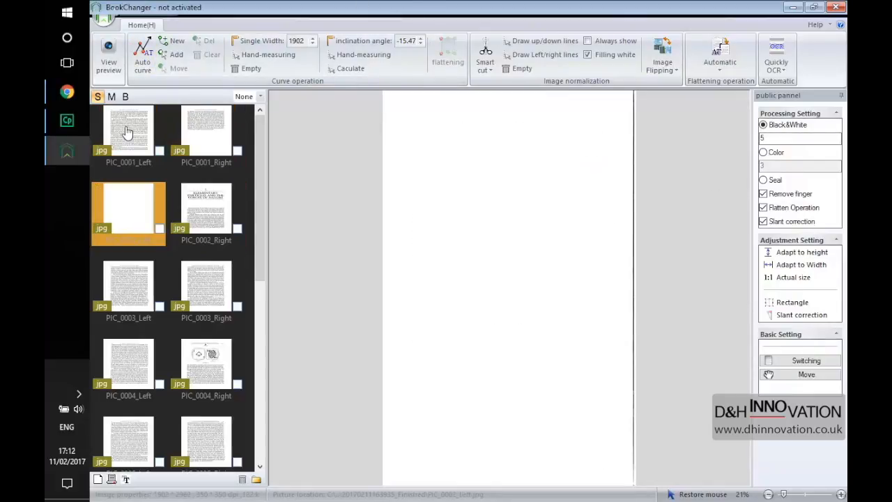
pyautogui.press('Down')
pyautogui.press('Right')
pyautogui.press('Down')
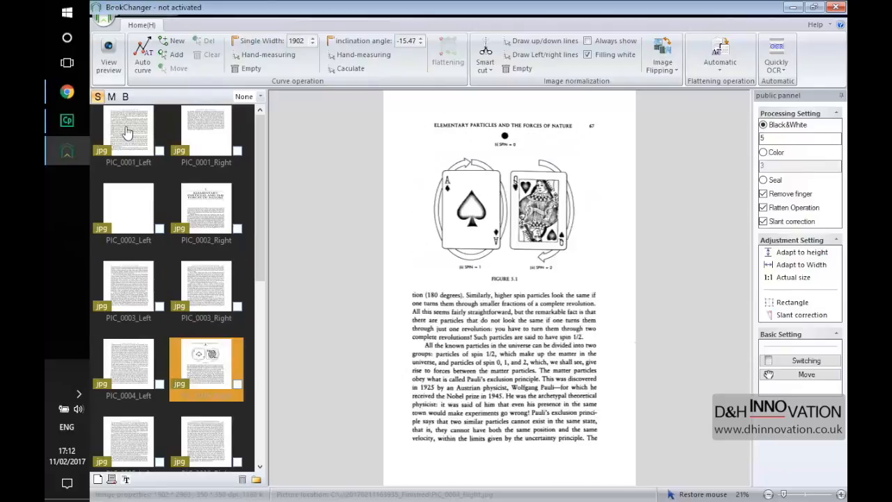
pyautogui.press('Left')
pyautogui.press('Down')
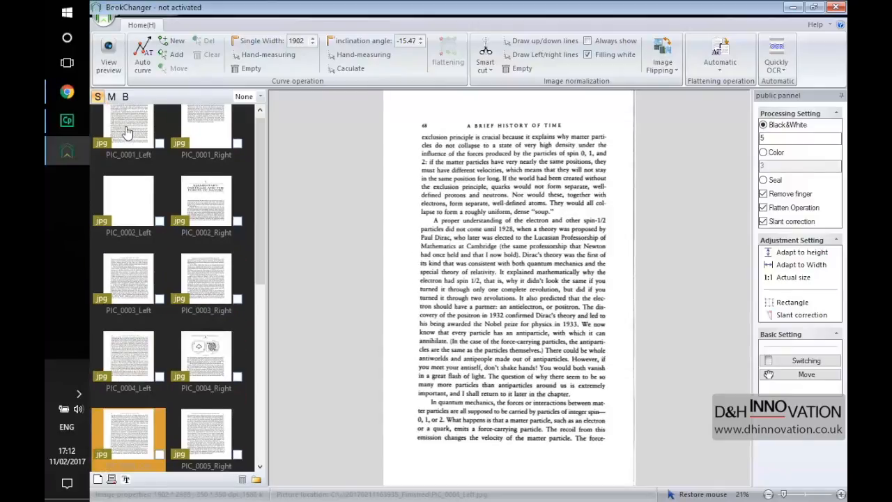
pyautogui.press('Right')
pyautogui.press('Down')
pyautogui.press('Left')
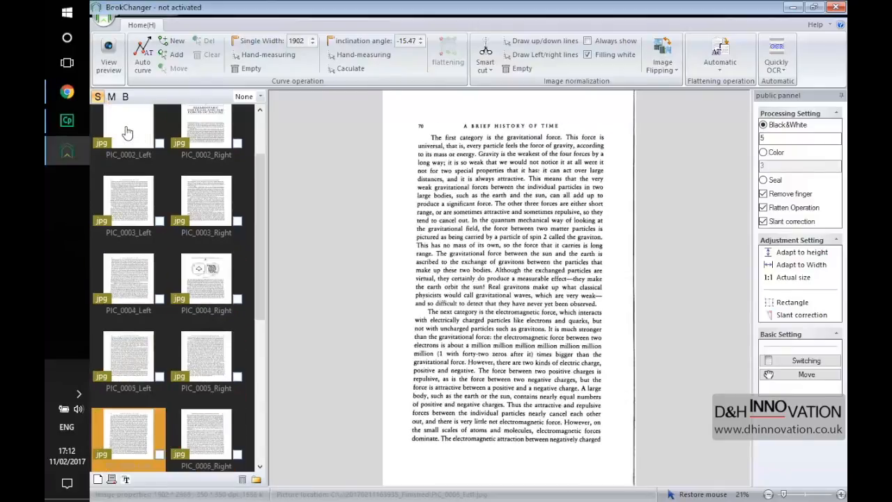
pyautogui.press('Right')
pyautogui.press('Down')
pyautogui.press('Left')
pyautogui.press('Down')
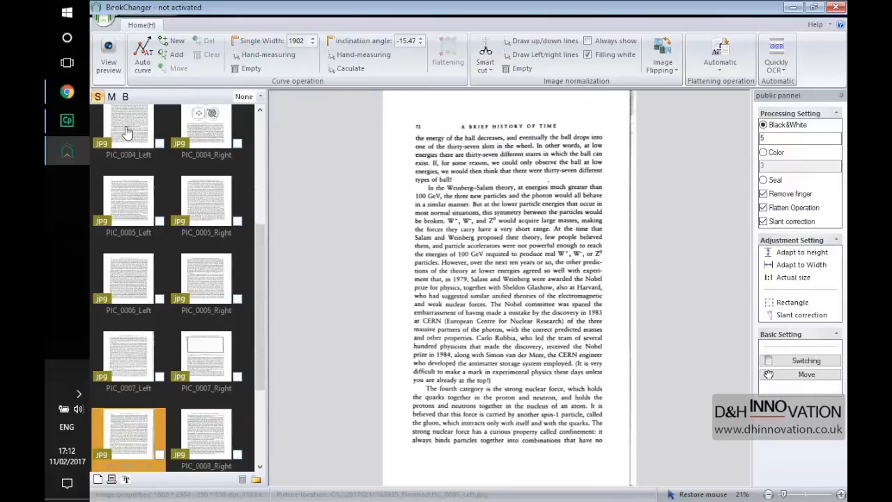
pyautogui.press('Right')
pyautogui.press('Down')
pyautogui.press('Left')
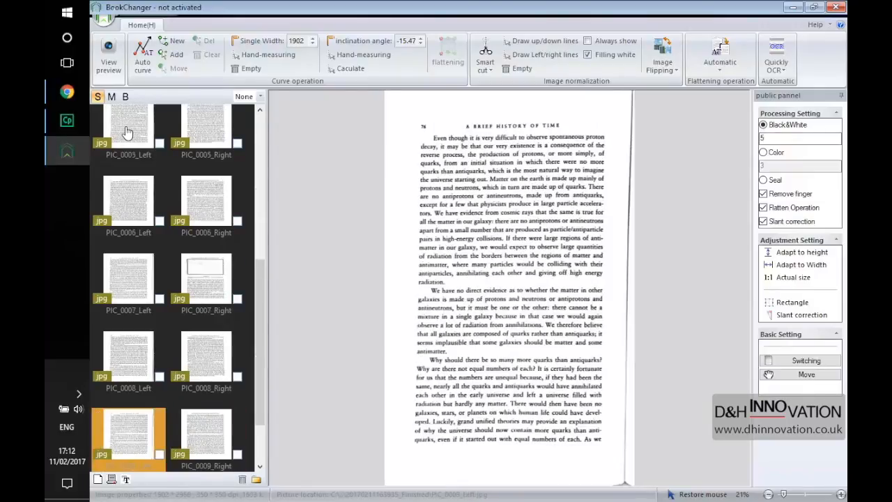
pyautogui.press('Right')
pyautogui.press('Down')
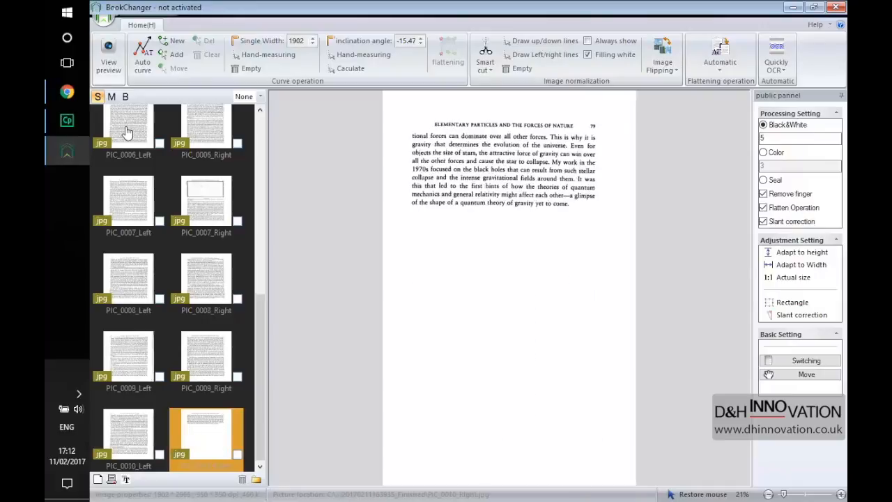
pyautogui.press('Left')
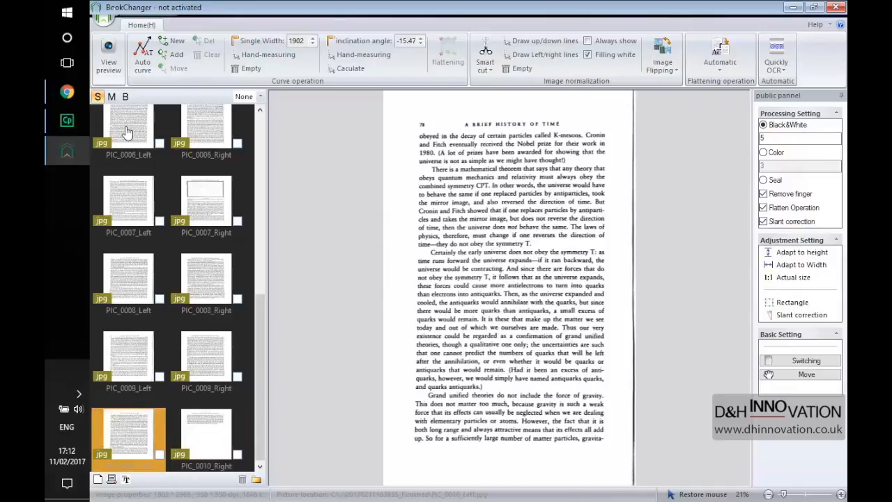
# Open PIC_0007_Left and examine its text and page edges both up close and as a whole page
pyautogui.scroll(3, 453, 275)
pyautogui.click(144, 204)
pyautogui.scroll(-2, 478, 263)
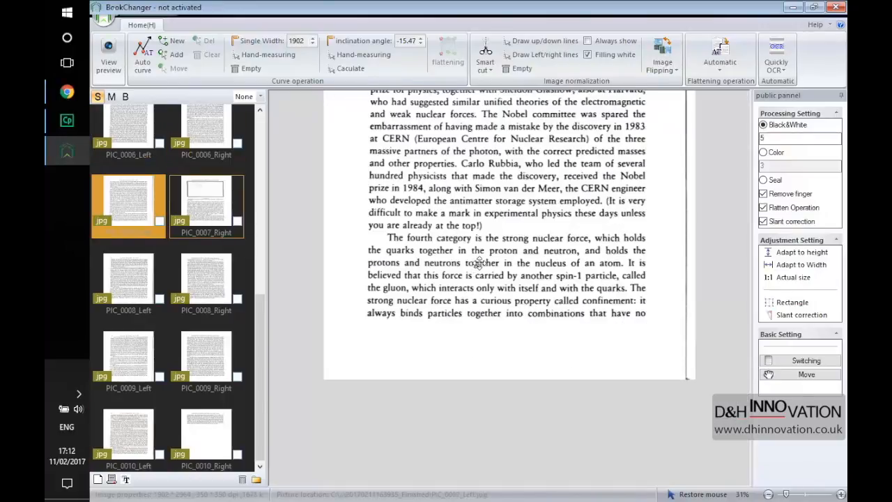
pyautogui.scroll(1, 506, 257)
pyautogui.scroll(5, 510, 256)
pyautogui.scroll(1, 500, 317)
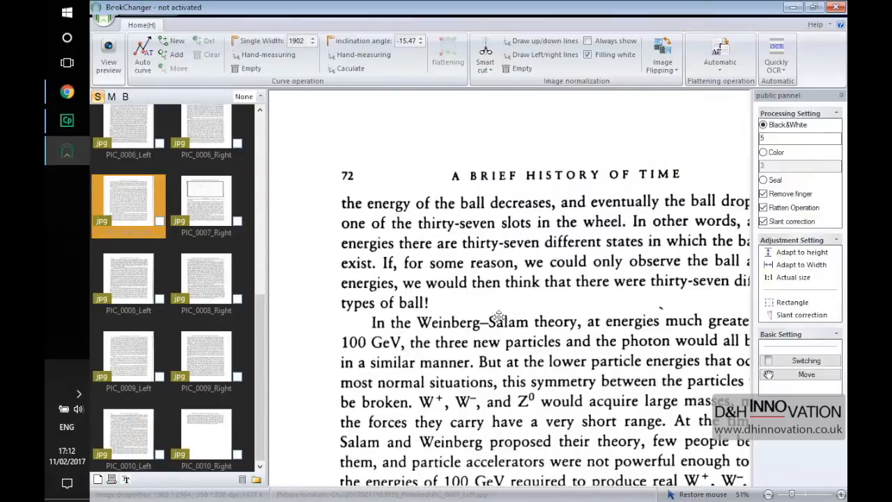
pyautogui.scroll(-2, 499, 324)
pyautogui.scroll(-1, 483, 286)
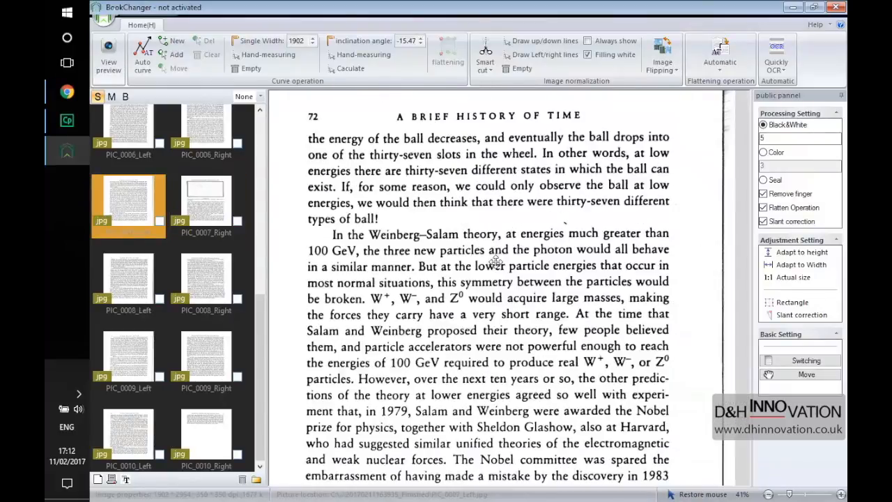
pyautogui.scroll(-2, 345, 344)
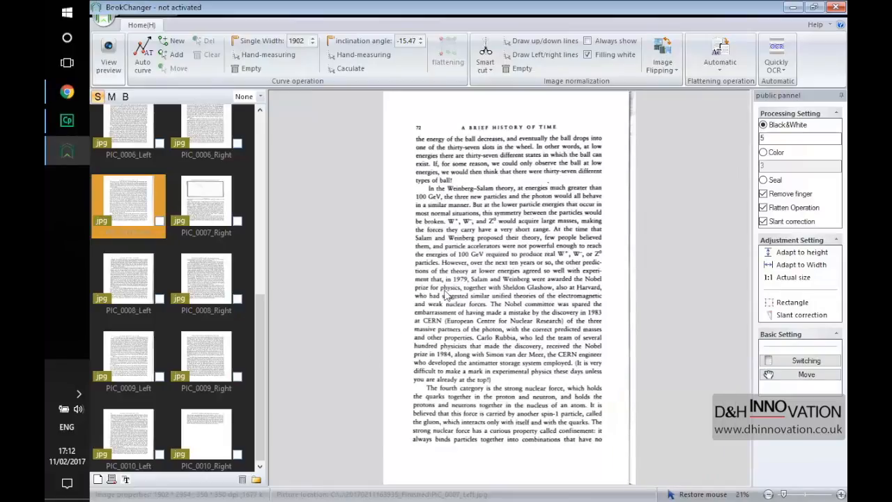
pyautogui.scroll(4, 444, 294)
pyautogui.scroll(-2, 440, 303)
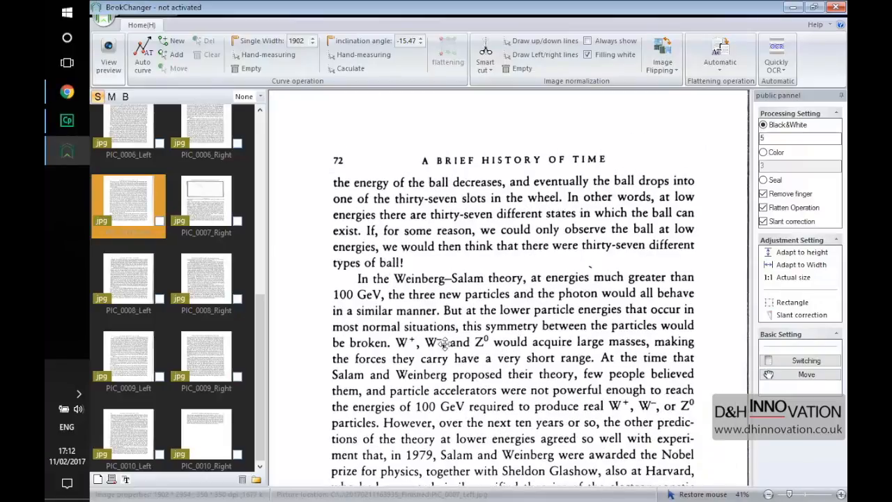